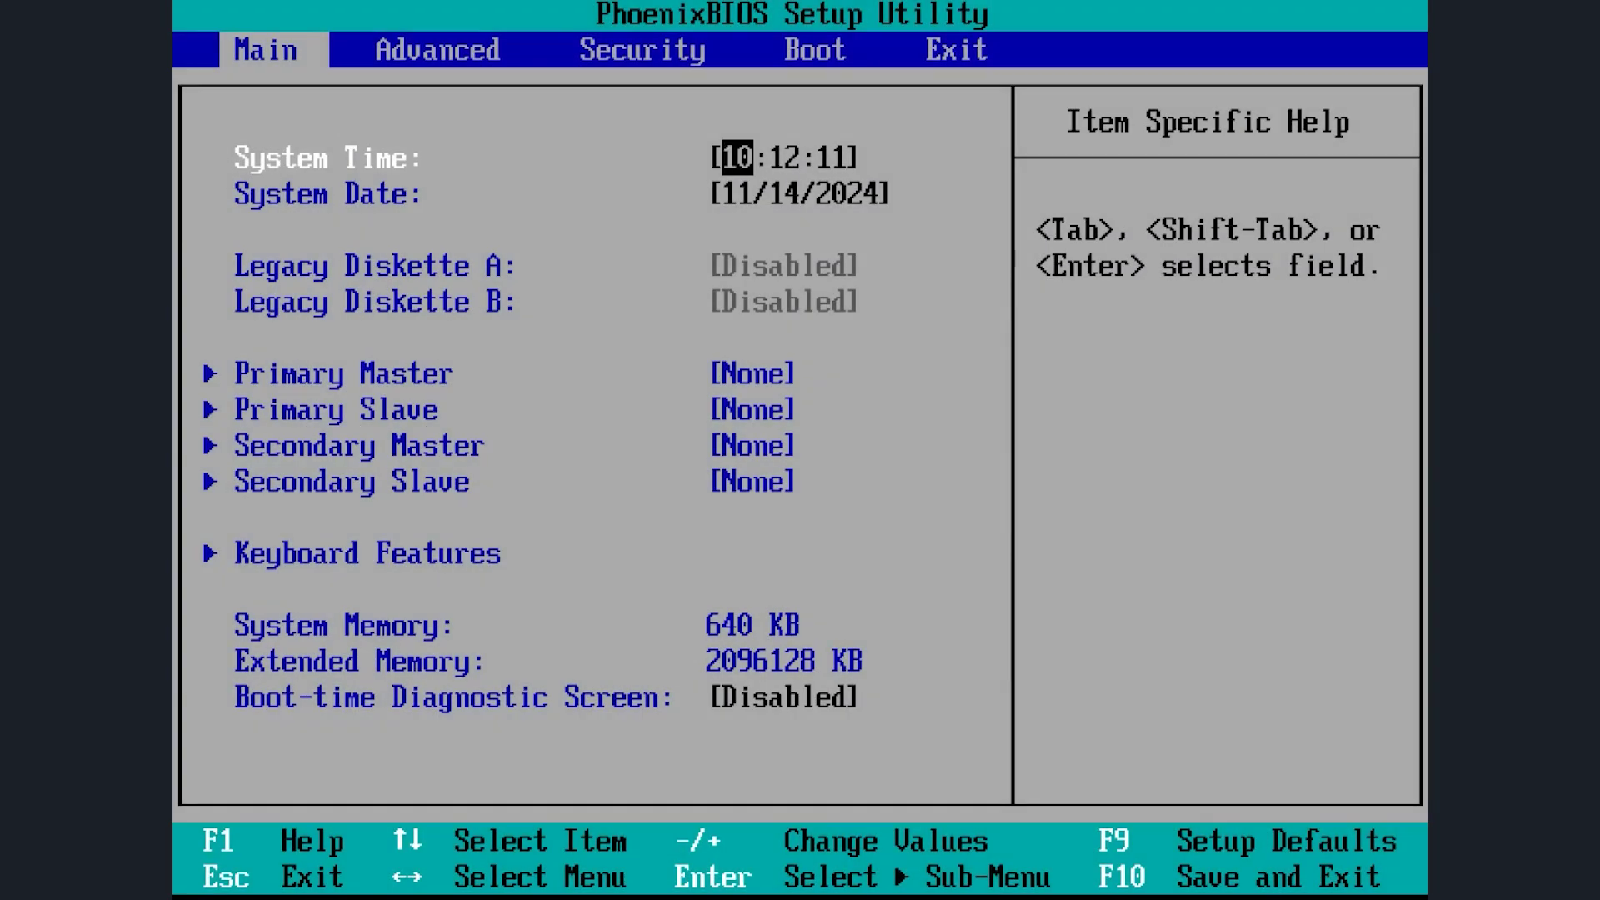
# Step: Move CD-ROM Drive to the top of the BIOS boot order, boot the CD and launch MiniTool Partition Wizard
pyautogui.press('Right')
pyautogui.press('Right')
pyautogui.press('Right')
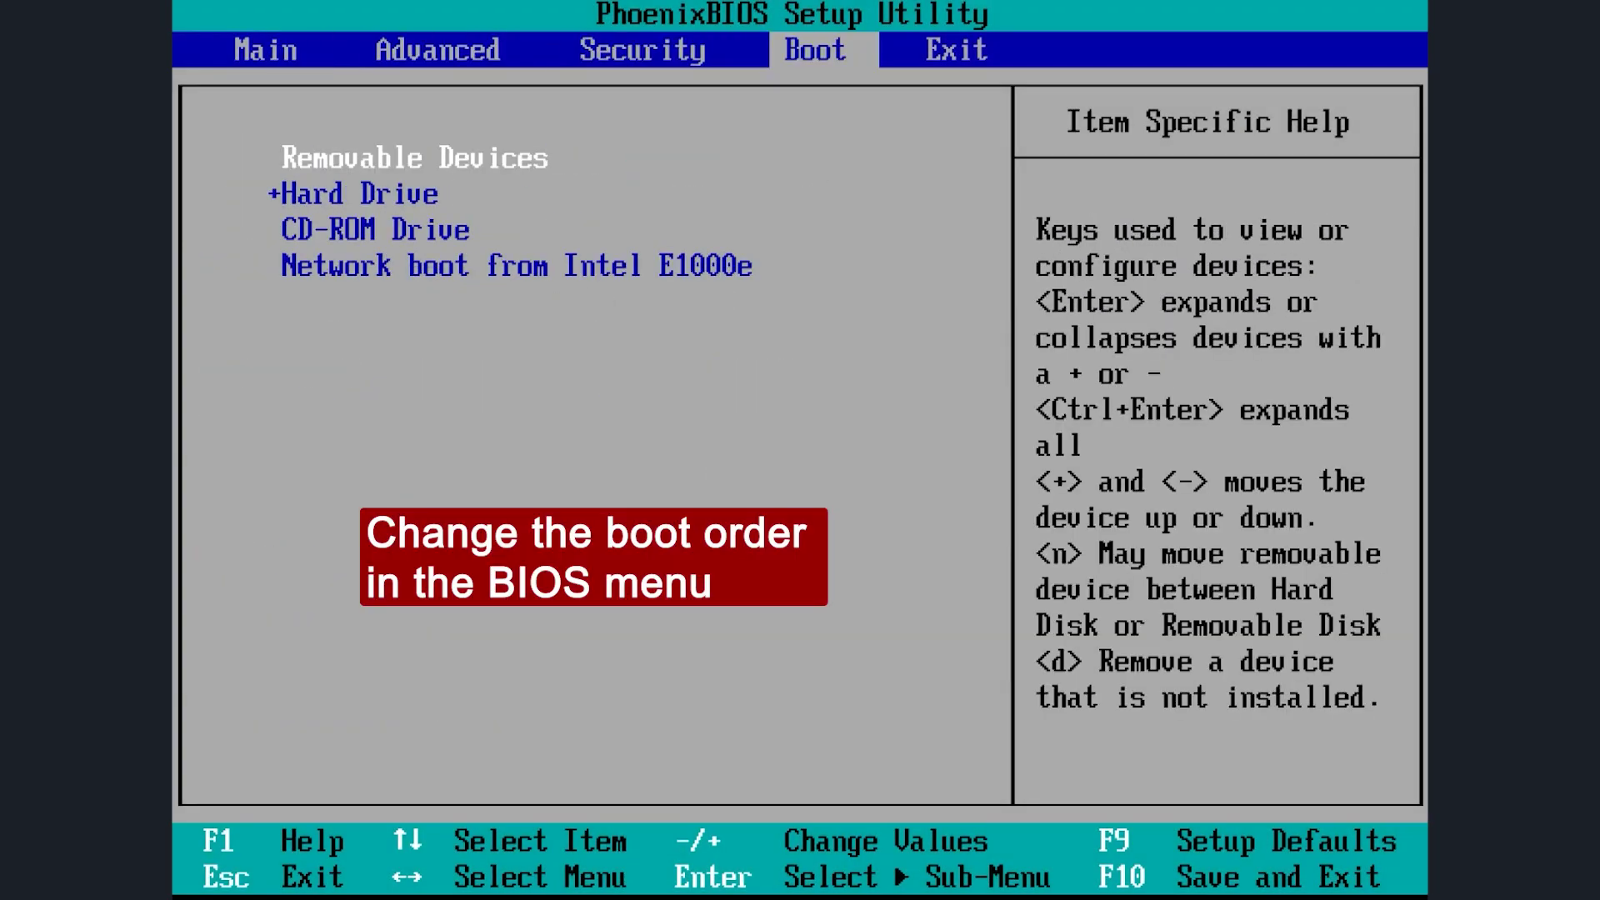
pyautogui.press('Down')
pyautogui.press('Down')
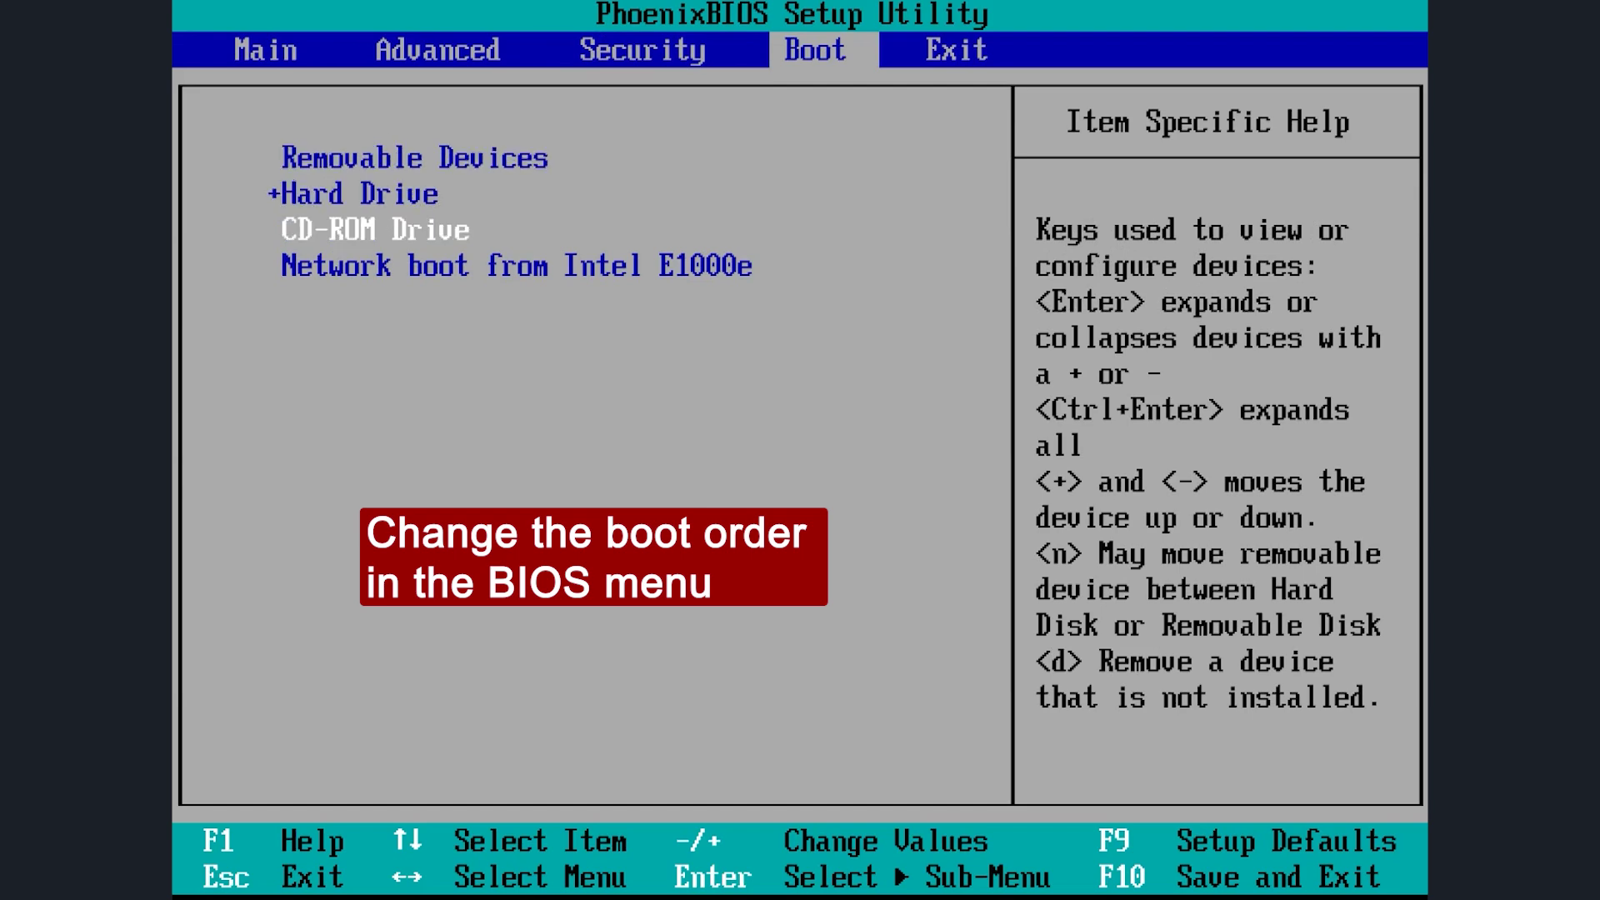
pyautogui.press('+')
pyautogui.press('+')
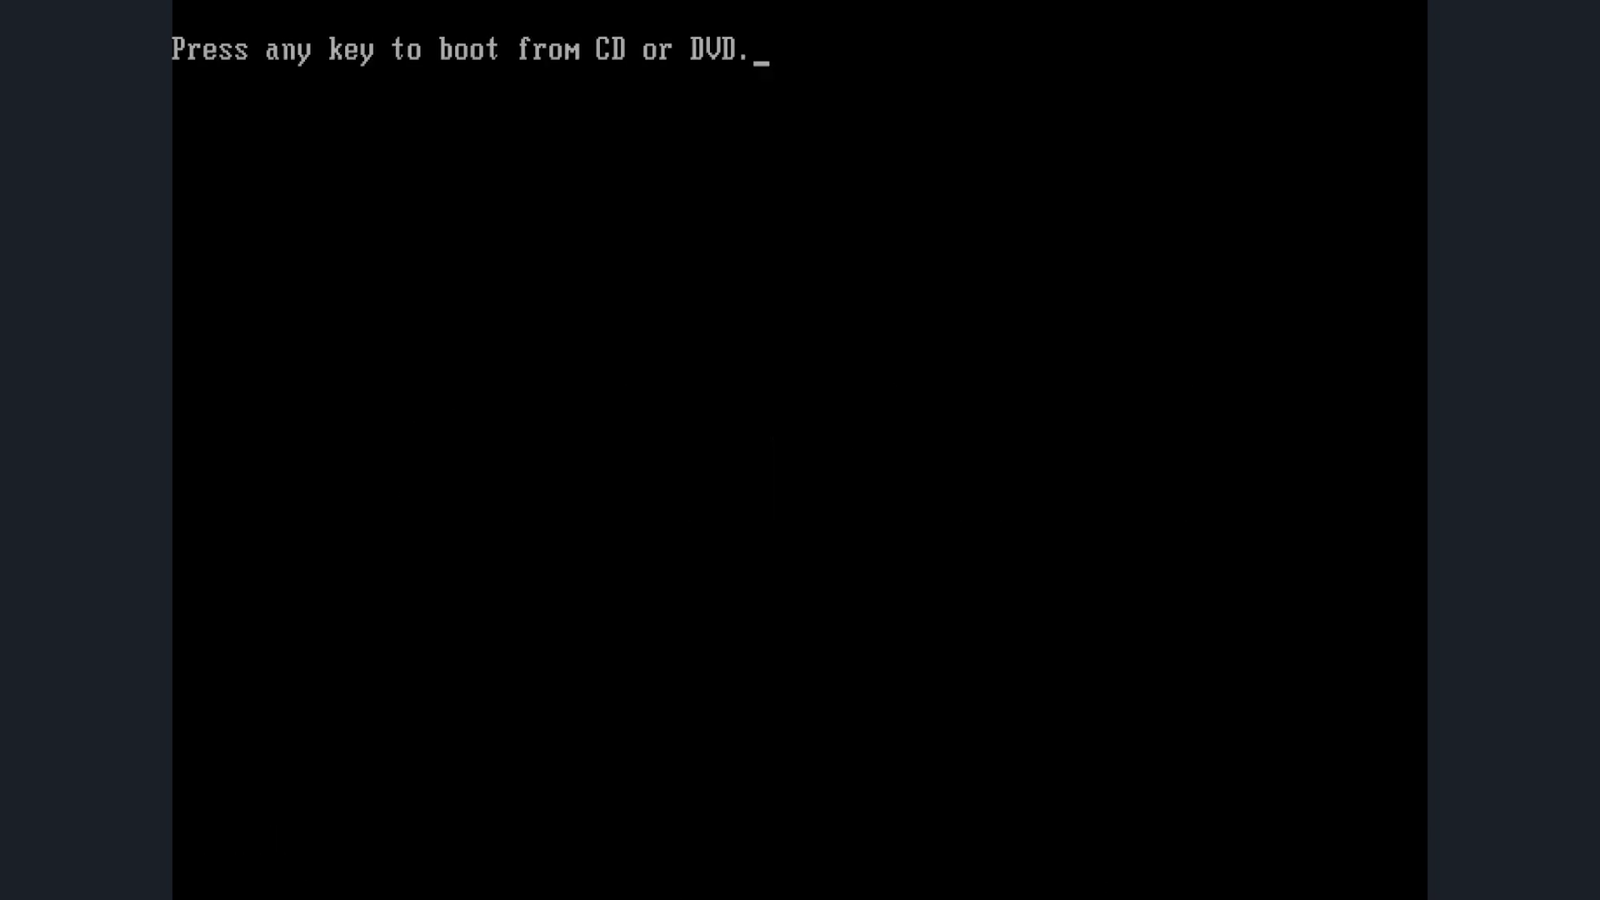
pyautogui.press('Return')
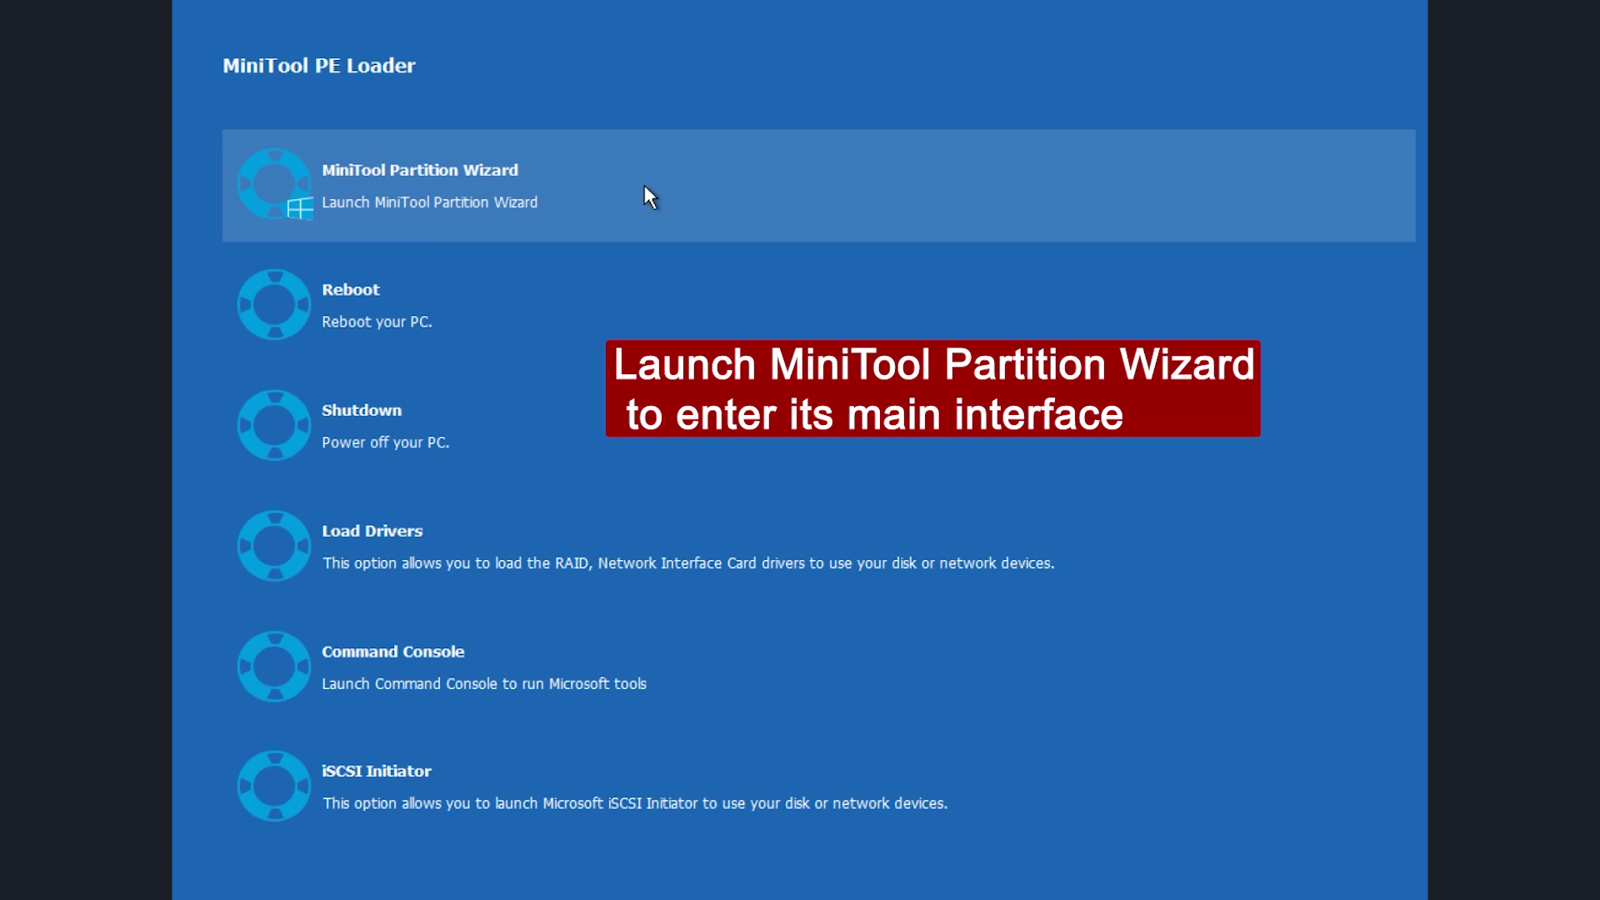
pyautogui.click(644, 185)
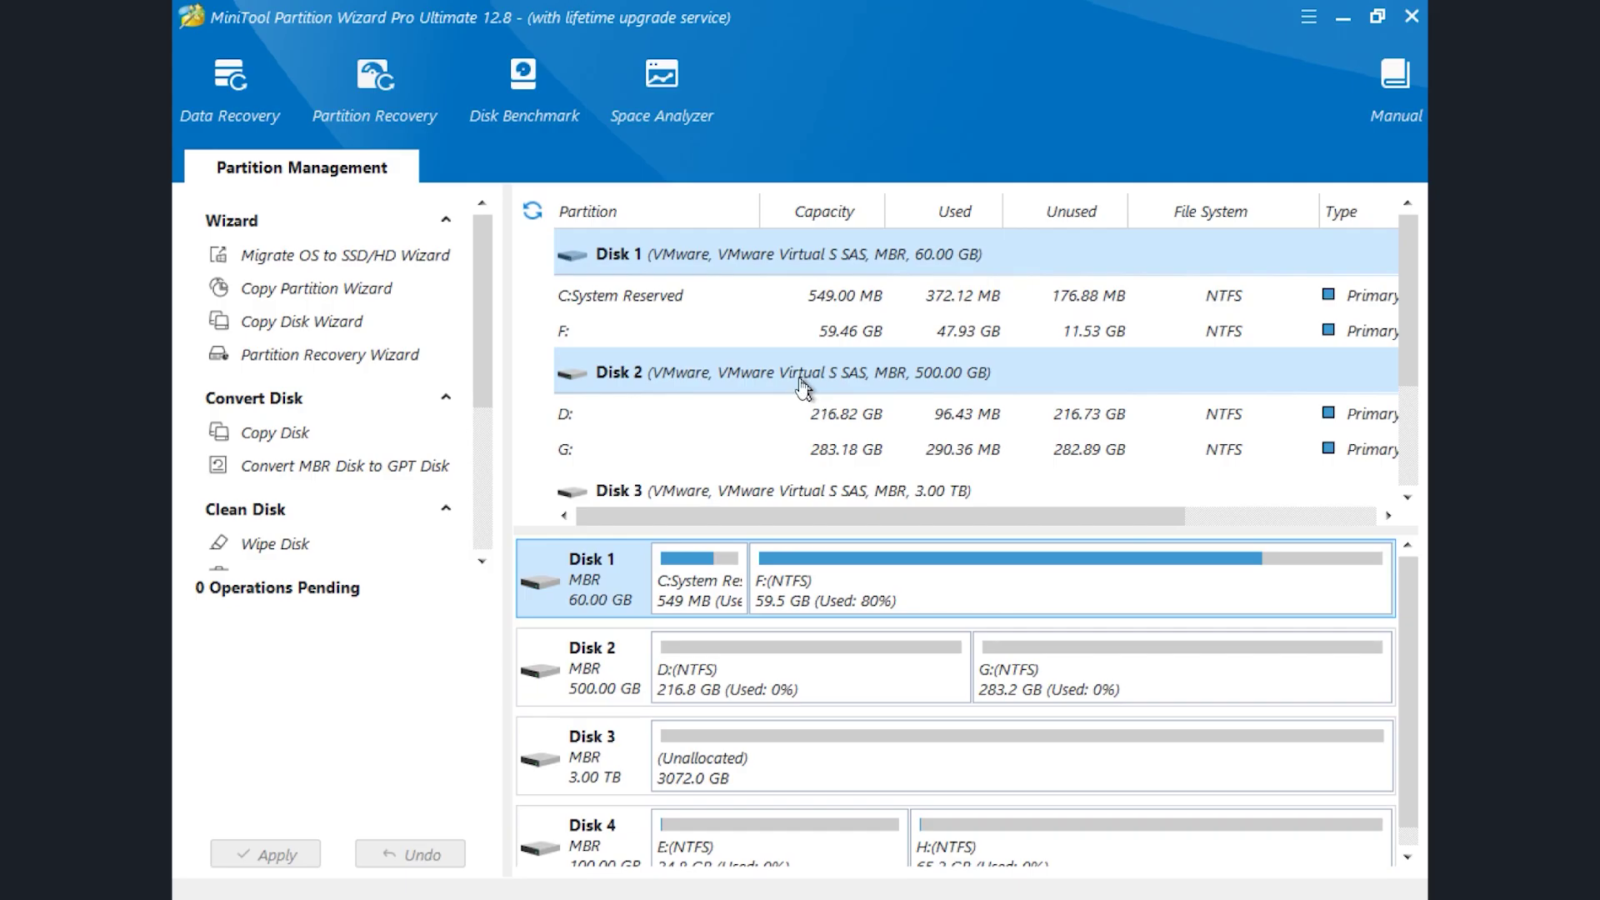
# Step: Queue setting the F: partition on Disk 1 inactive, confirming the active-partition warning
pyautogui.click(663, 414)
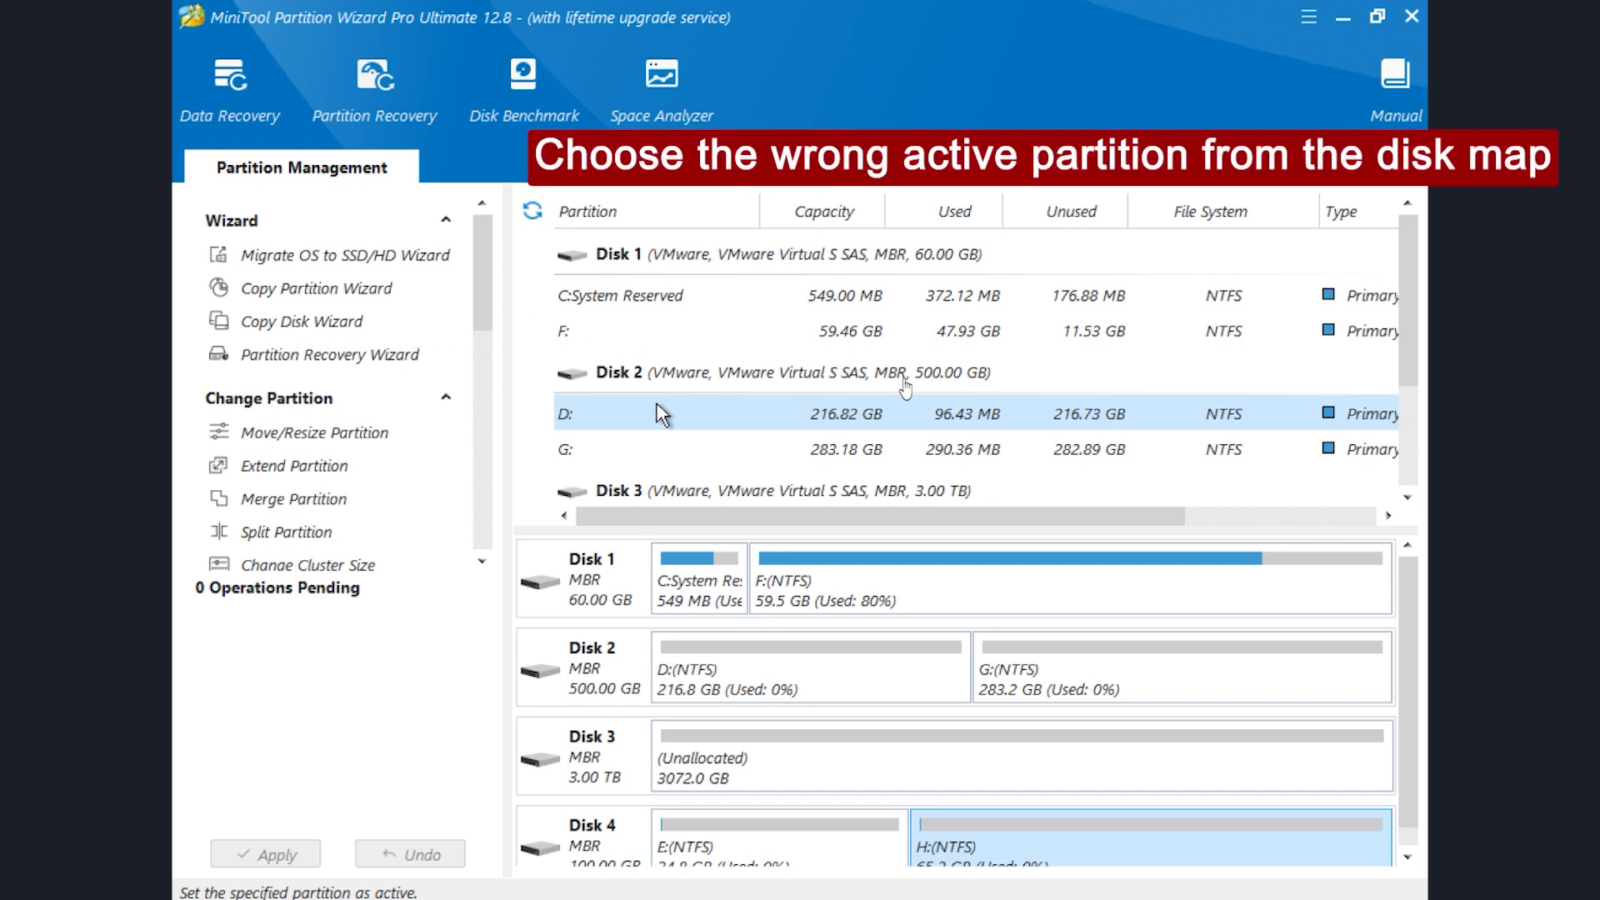
pyautogui.click(874, 591)
pyautogui.click(903, 591)
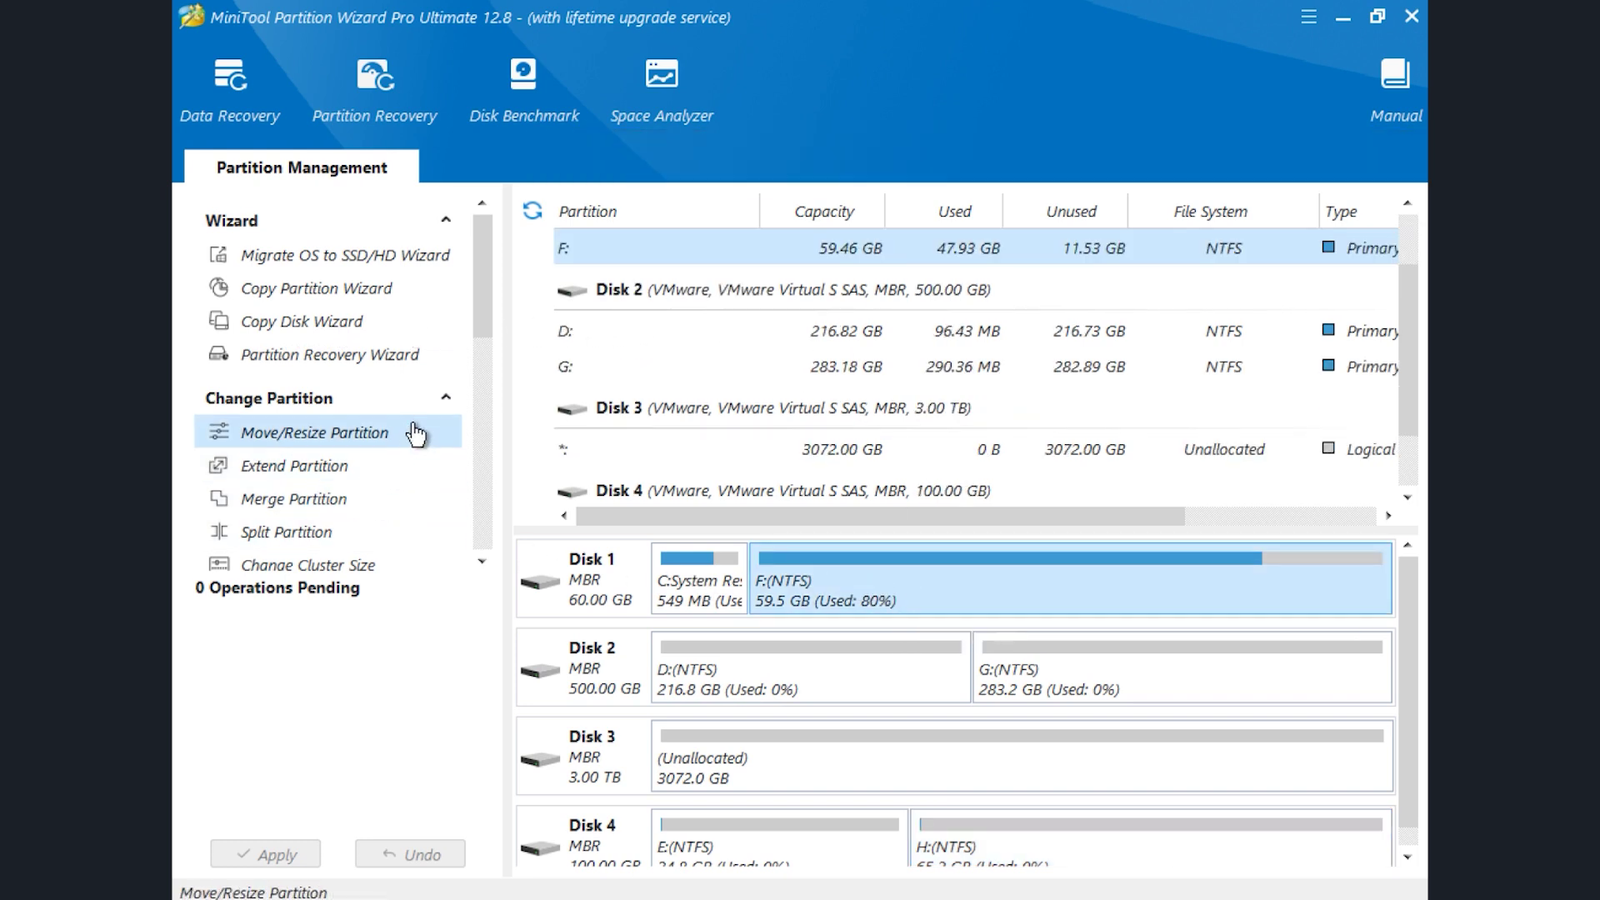
pyautogui.scroll(-2, 289, 413)
pyautogui.scroll(-1, 413, 438)
pyautogui.scroll(-2, 419, 444)
pyautogui.scroll(-2, 419, 444)
pyautogui.scroll(-2, 419, 451)
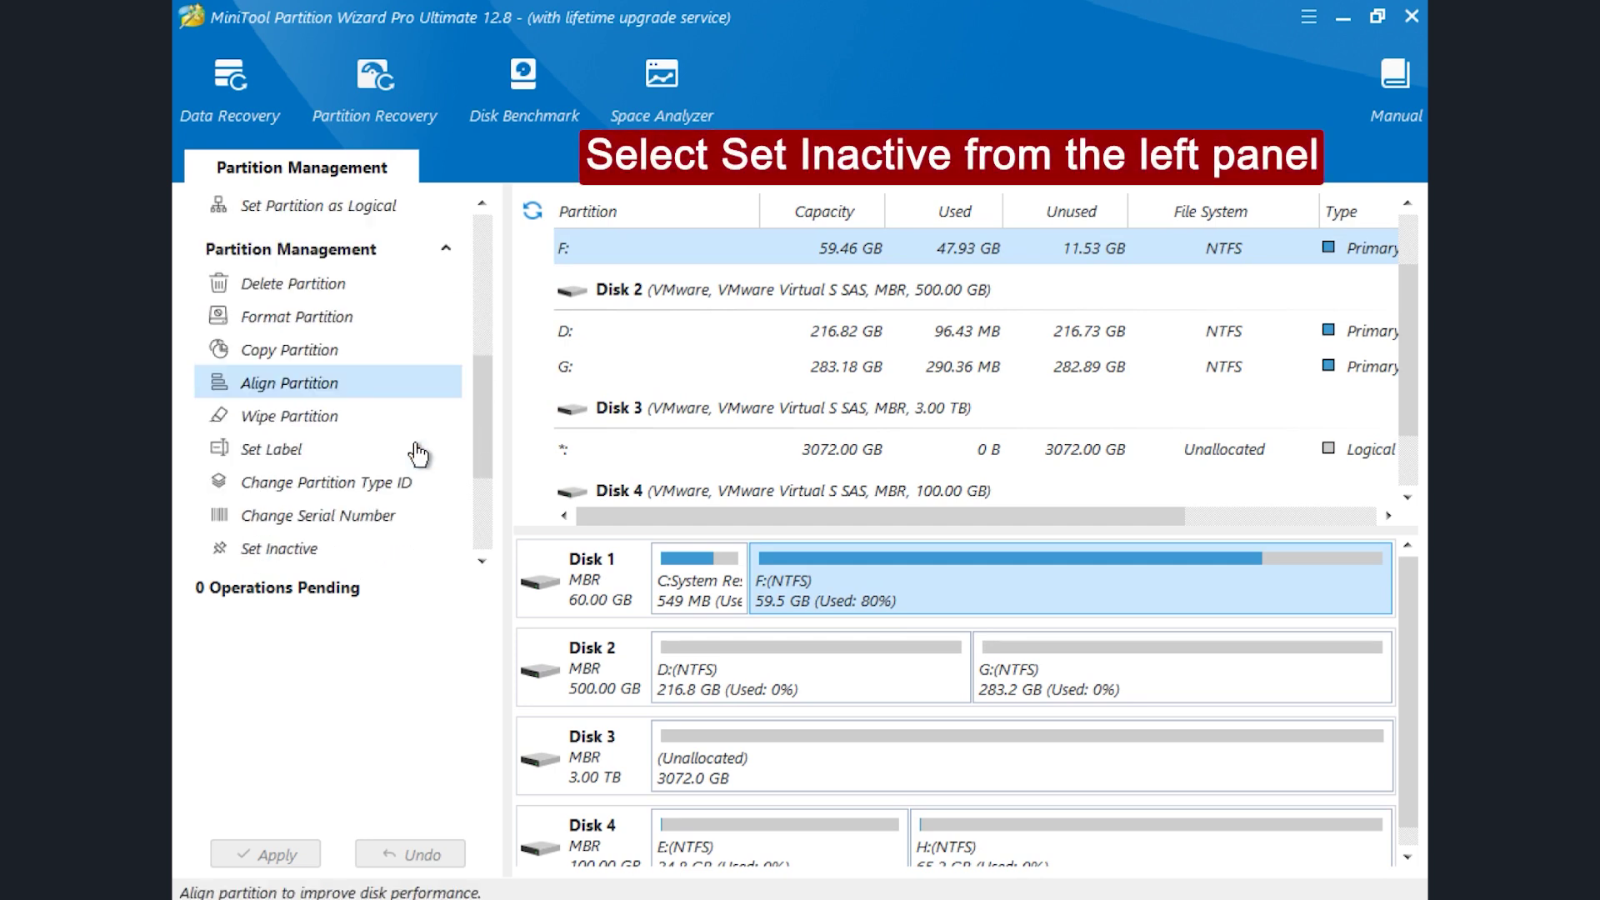
pyautogui.scroll(-2, 418, 452)
pyautogui.scroll(-1, 413, 463)
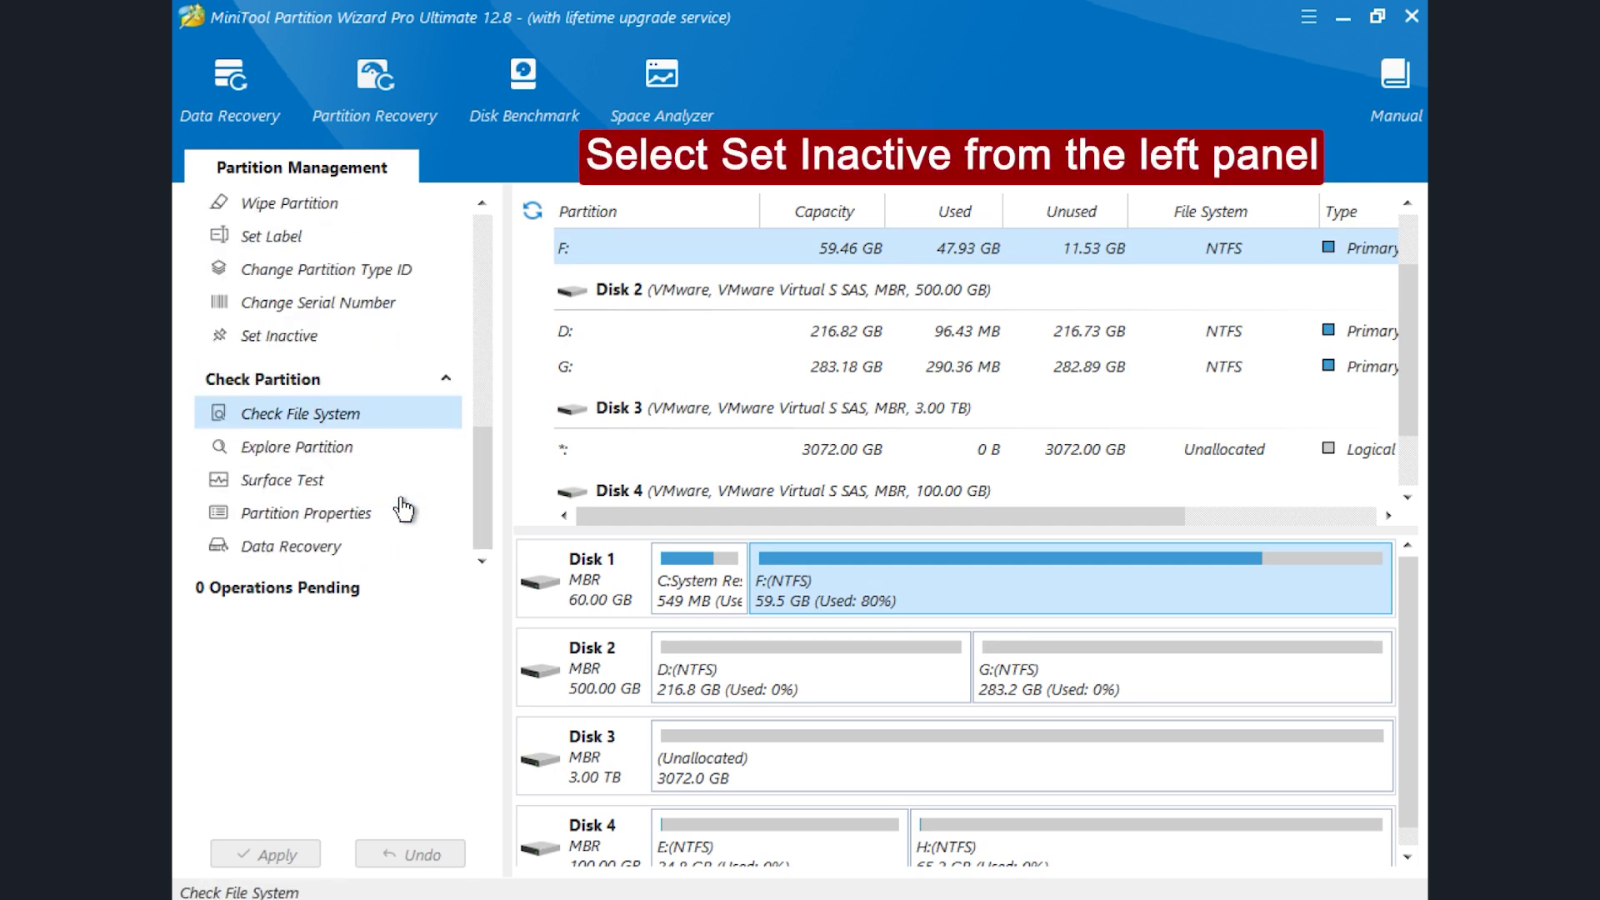
pyautogui.click(300, 336)
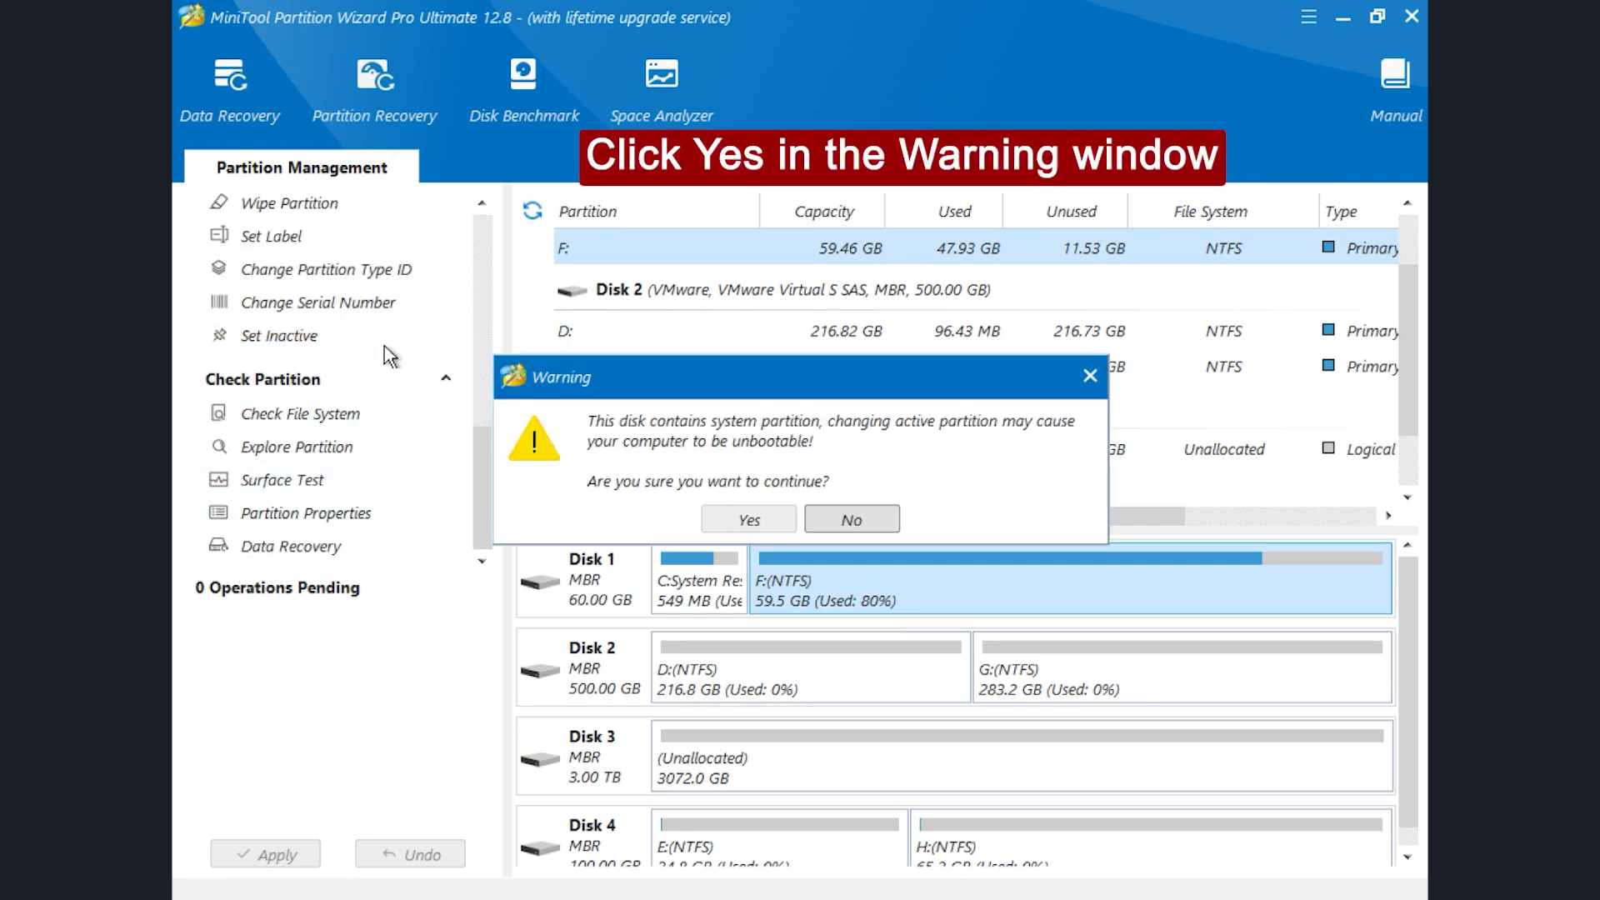
pyautogui.click(784, 531)
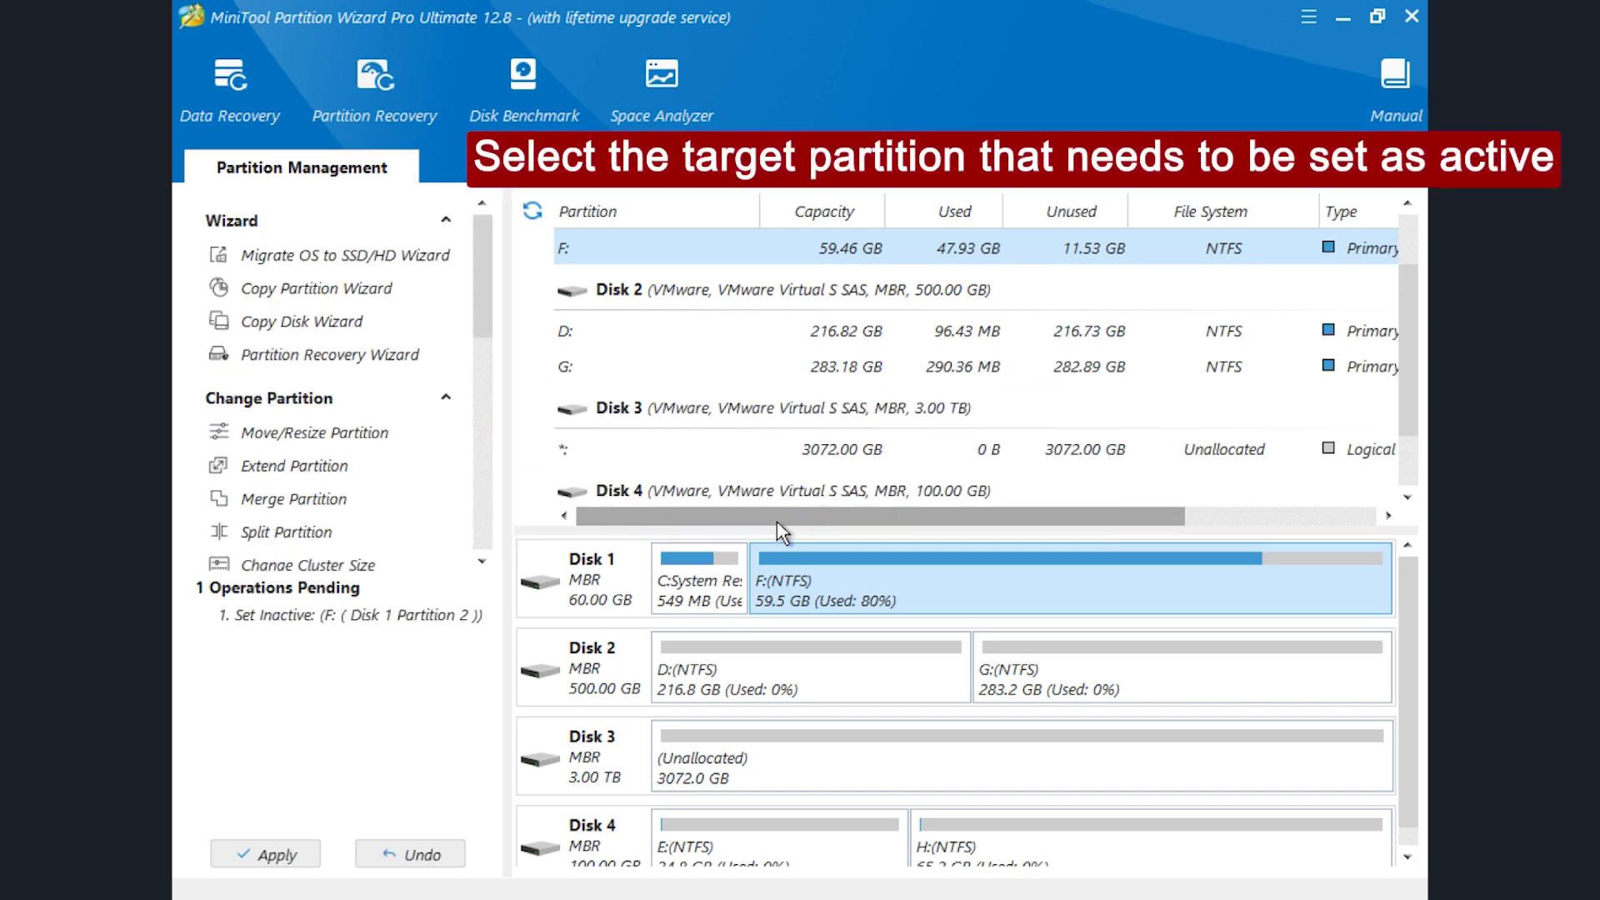
# Step: Queue setting Disk 1's C: System Reserved partition active, confirming the warning
pyautogui.click(697, 591)
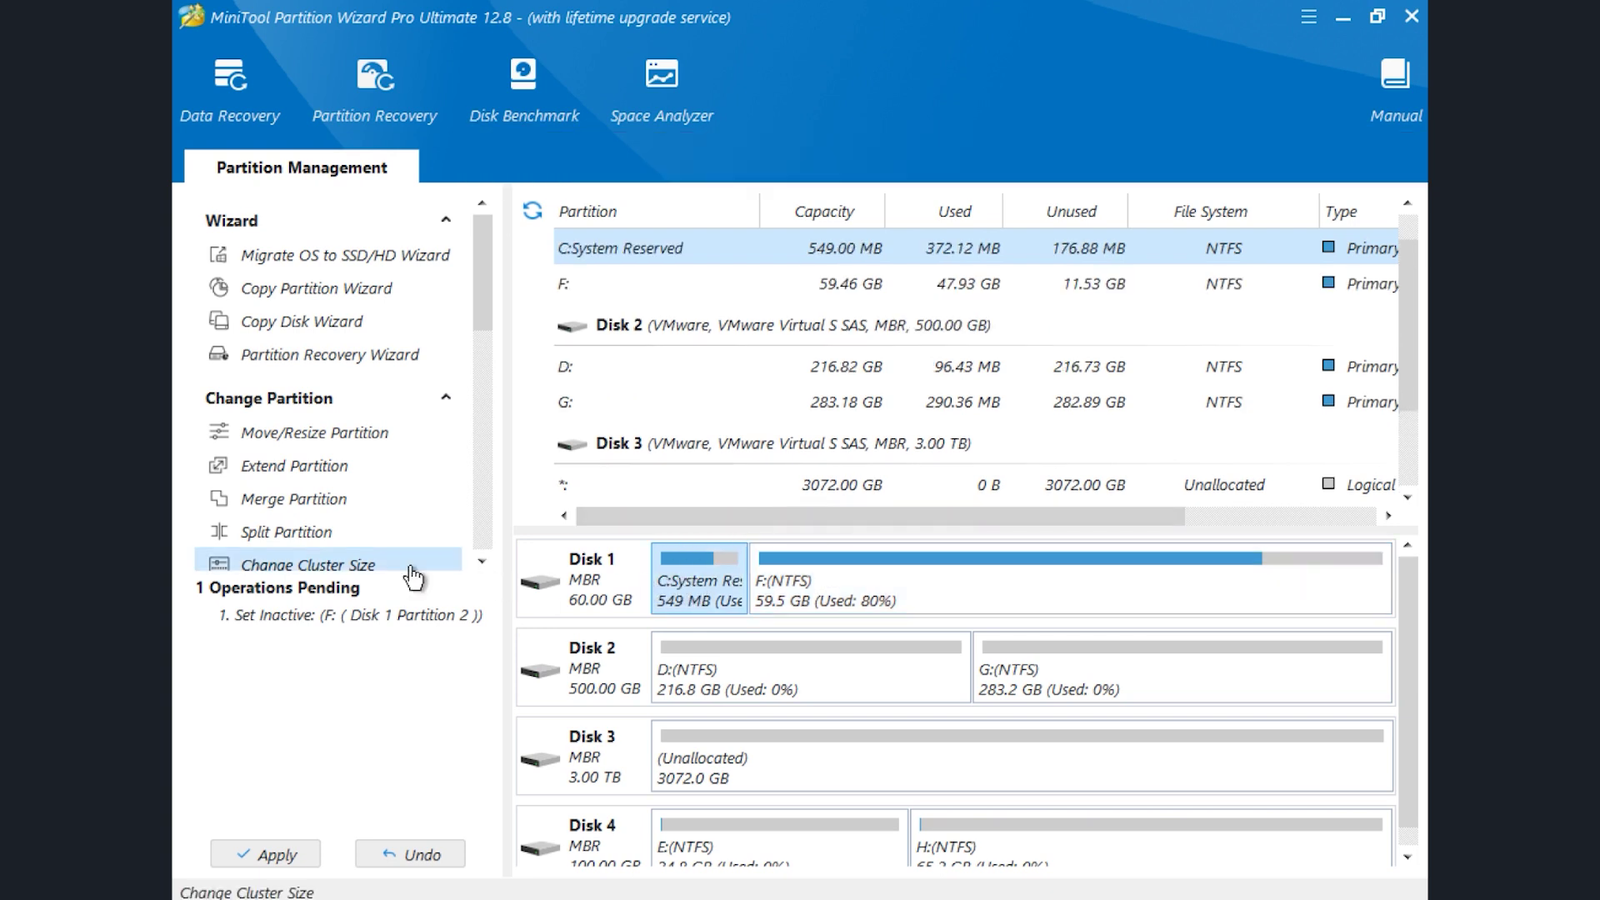
pyautogui.scroll(-3, 356, 500)
pyautogui.scroll(-3, 357, 500)
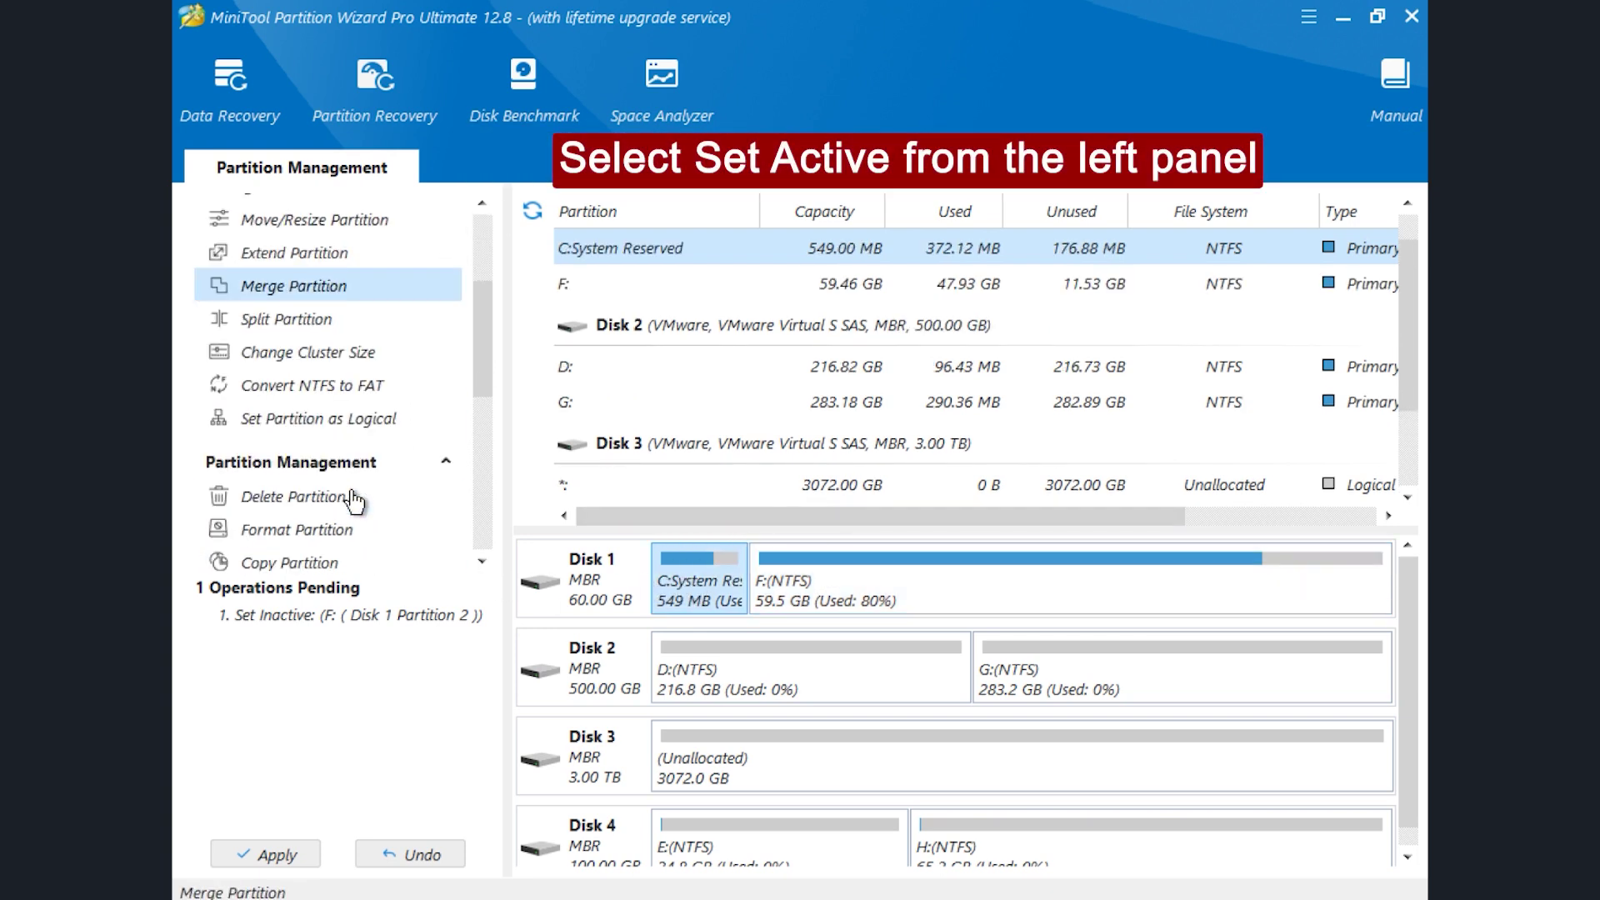
pyautogui.scroll(-2, 357, 500)
pyautogui.scroll(-2, 357, 488)
pyautogui.scroll(-2, 356, 475)
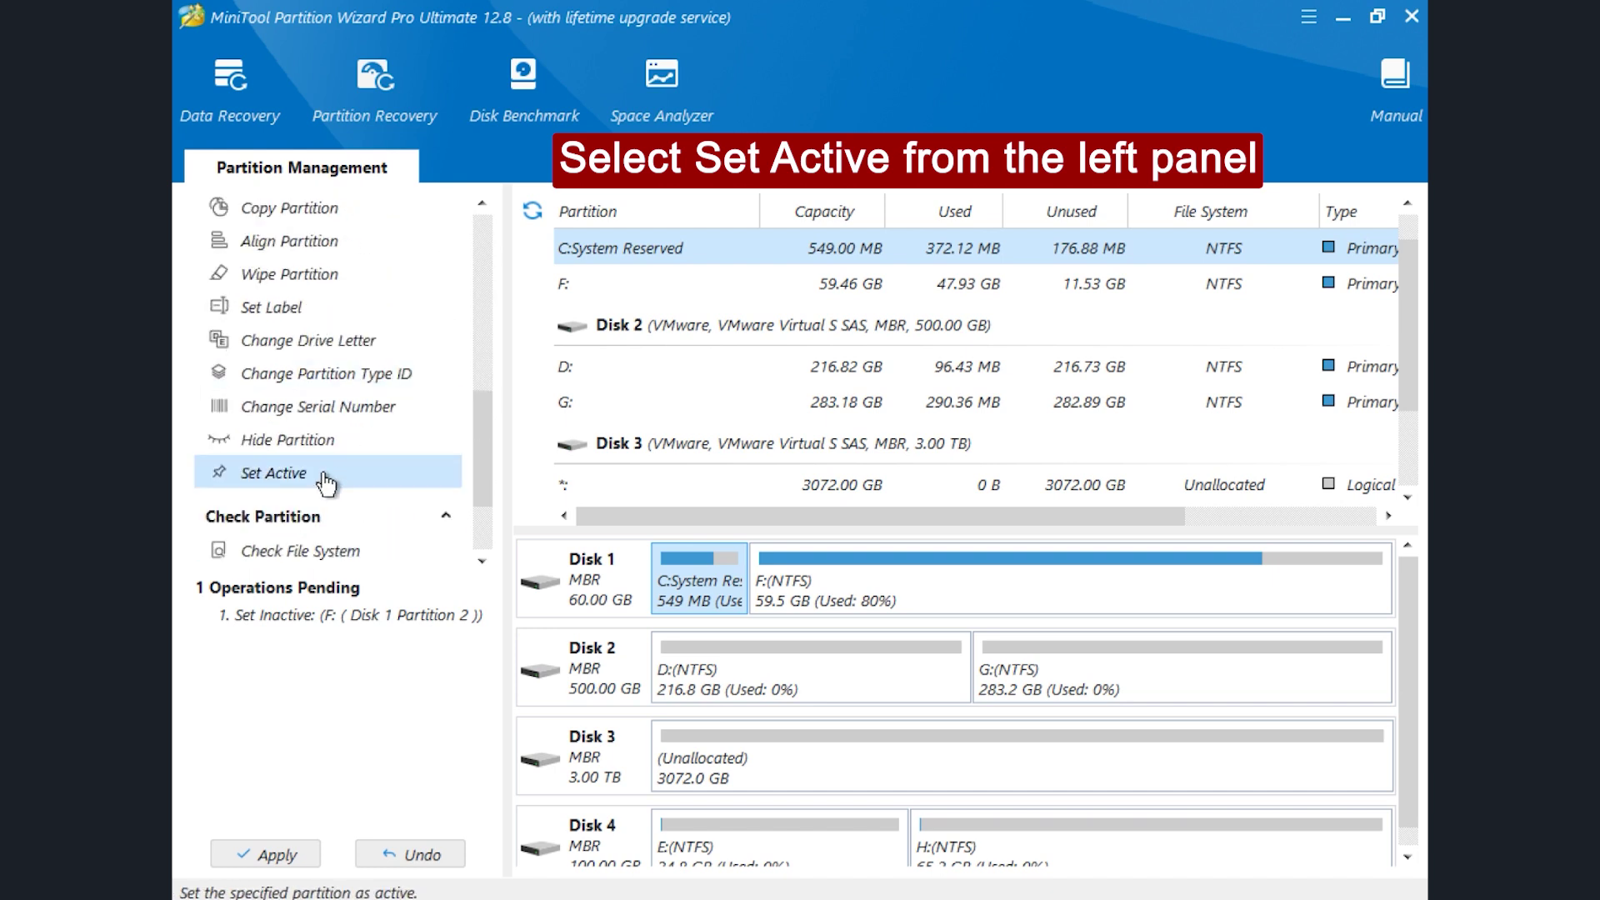
pyautogui.click(273, 472)
pyautogui.click(750, 519)
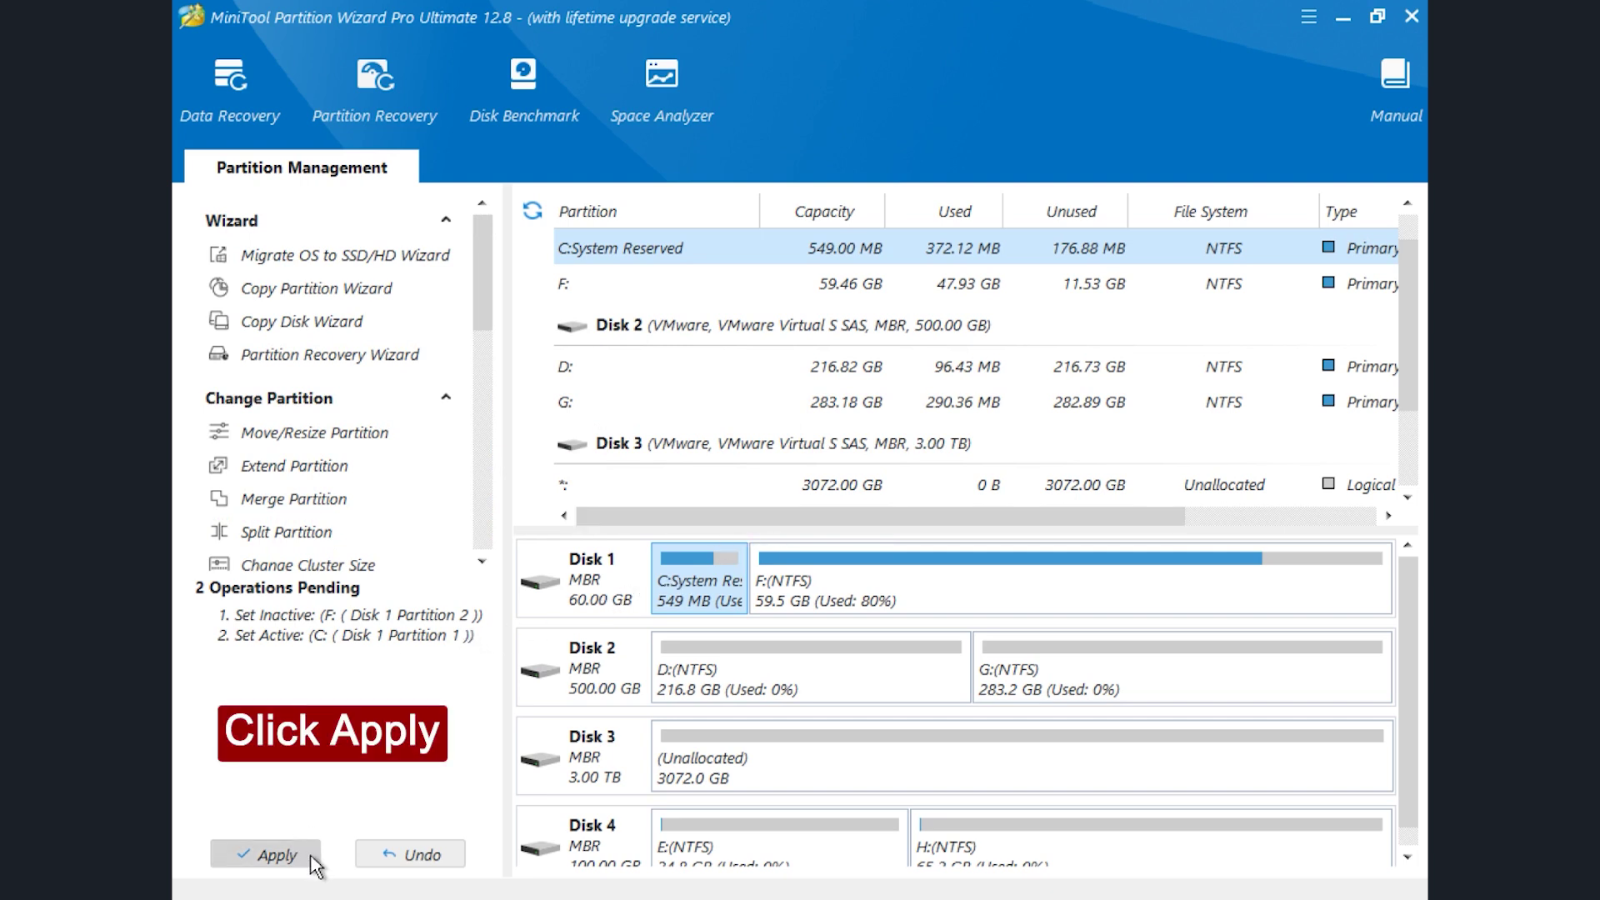
# Step: Apply both pending active/inactive changes successfully, then quit Partition Wizard back to PE Loader
pyautogui.click(276, 855)
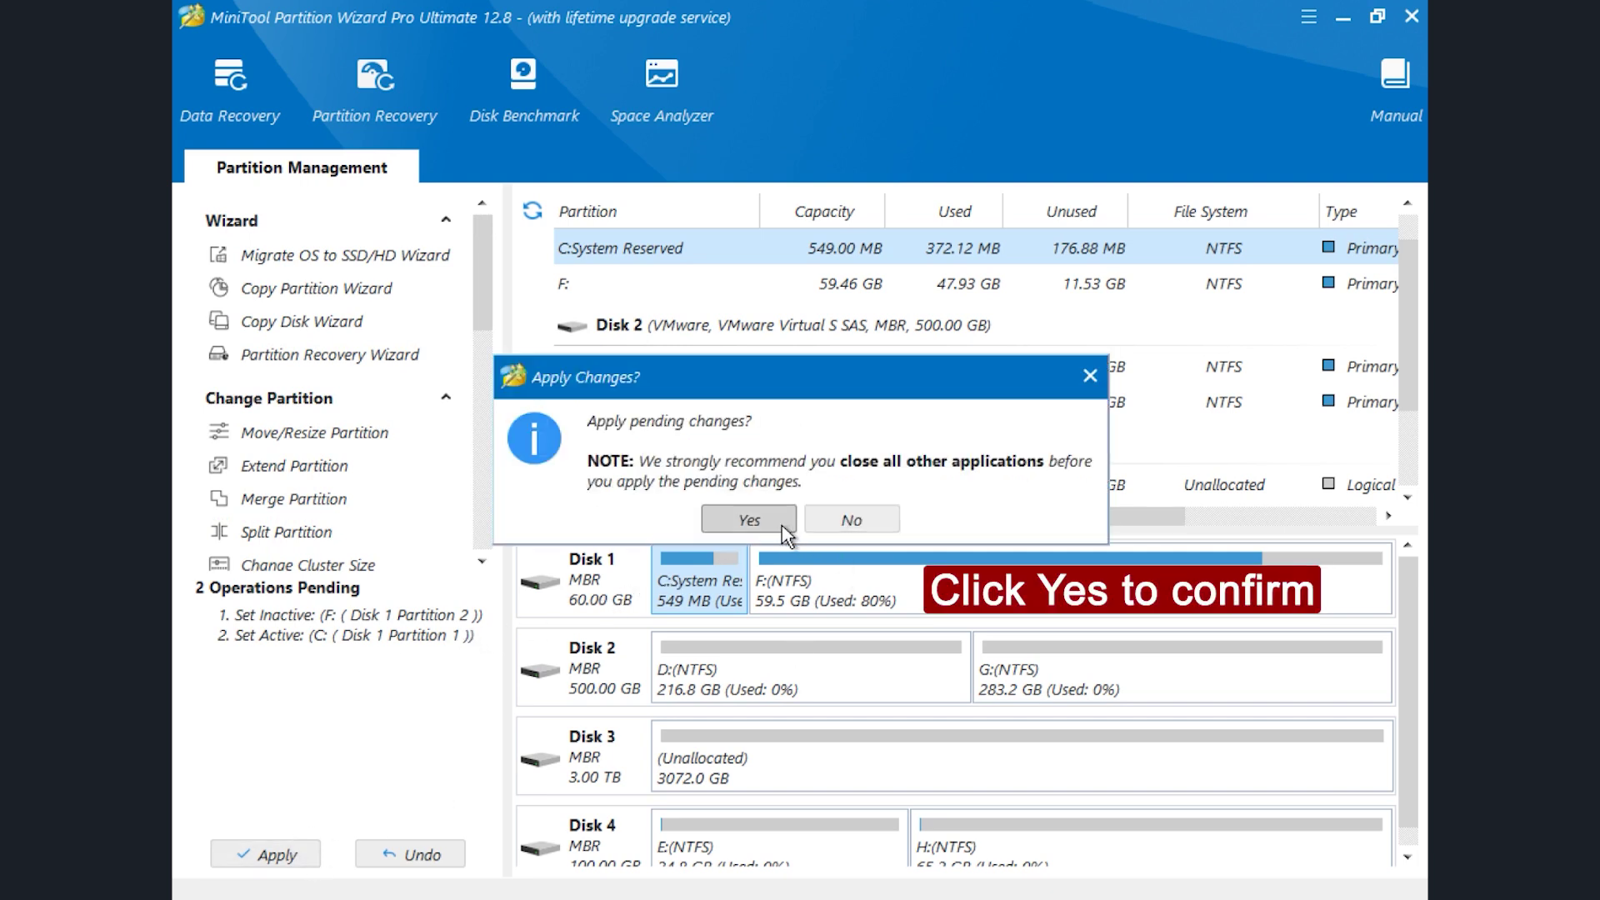
pyautogui.click(749, 520)
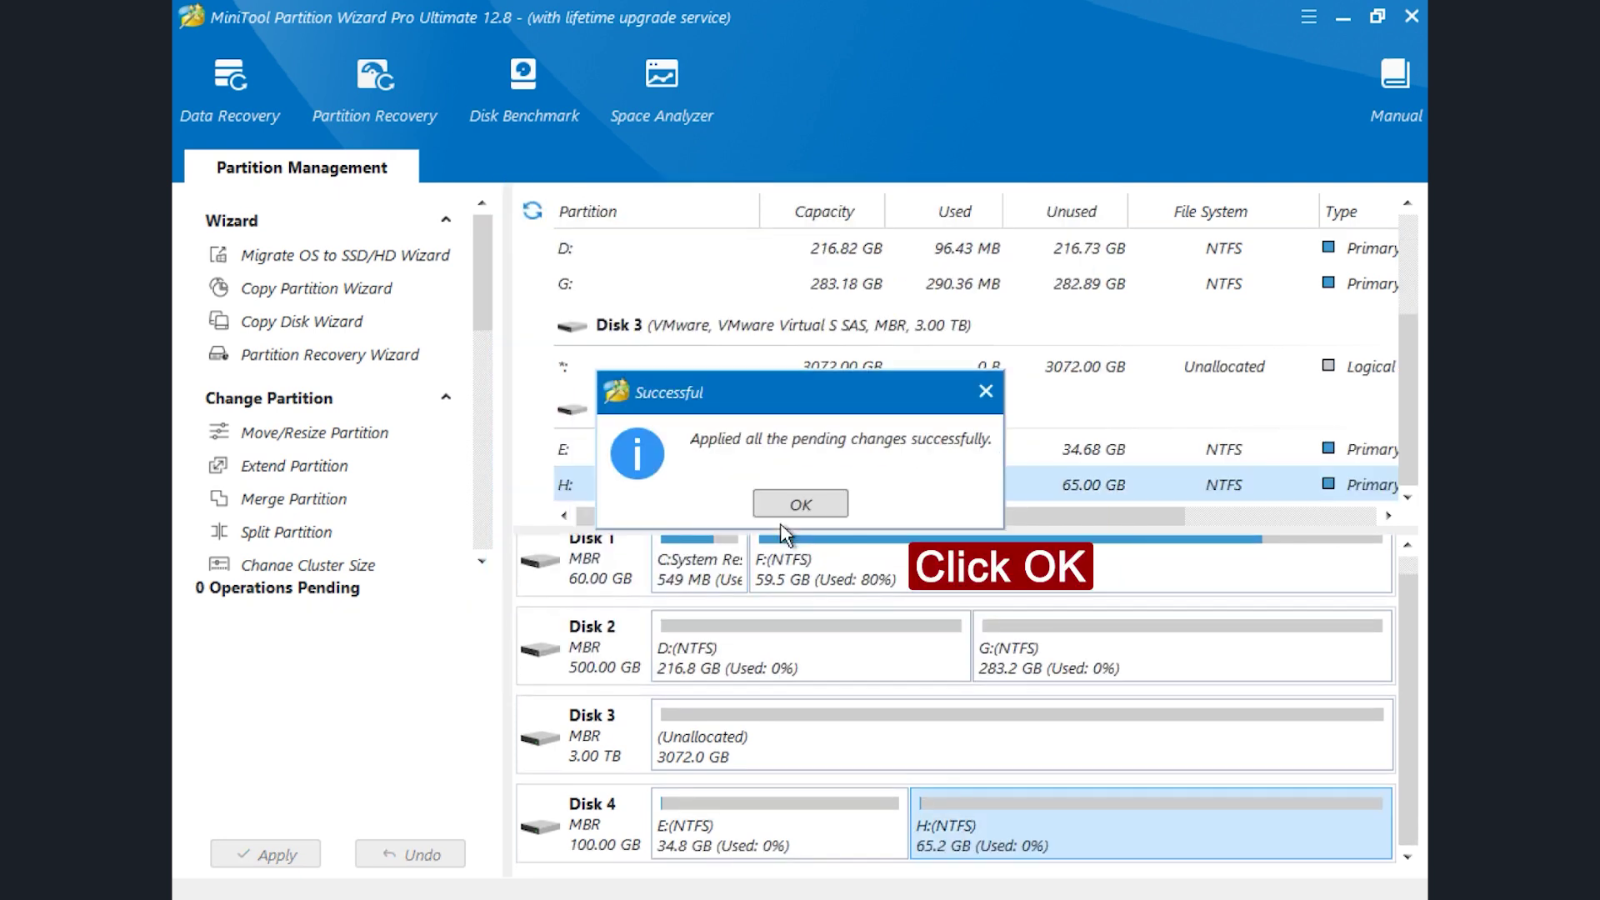
pyautogui.click(800, 505)
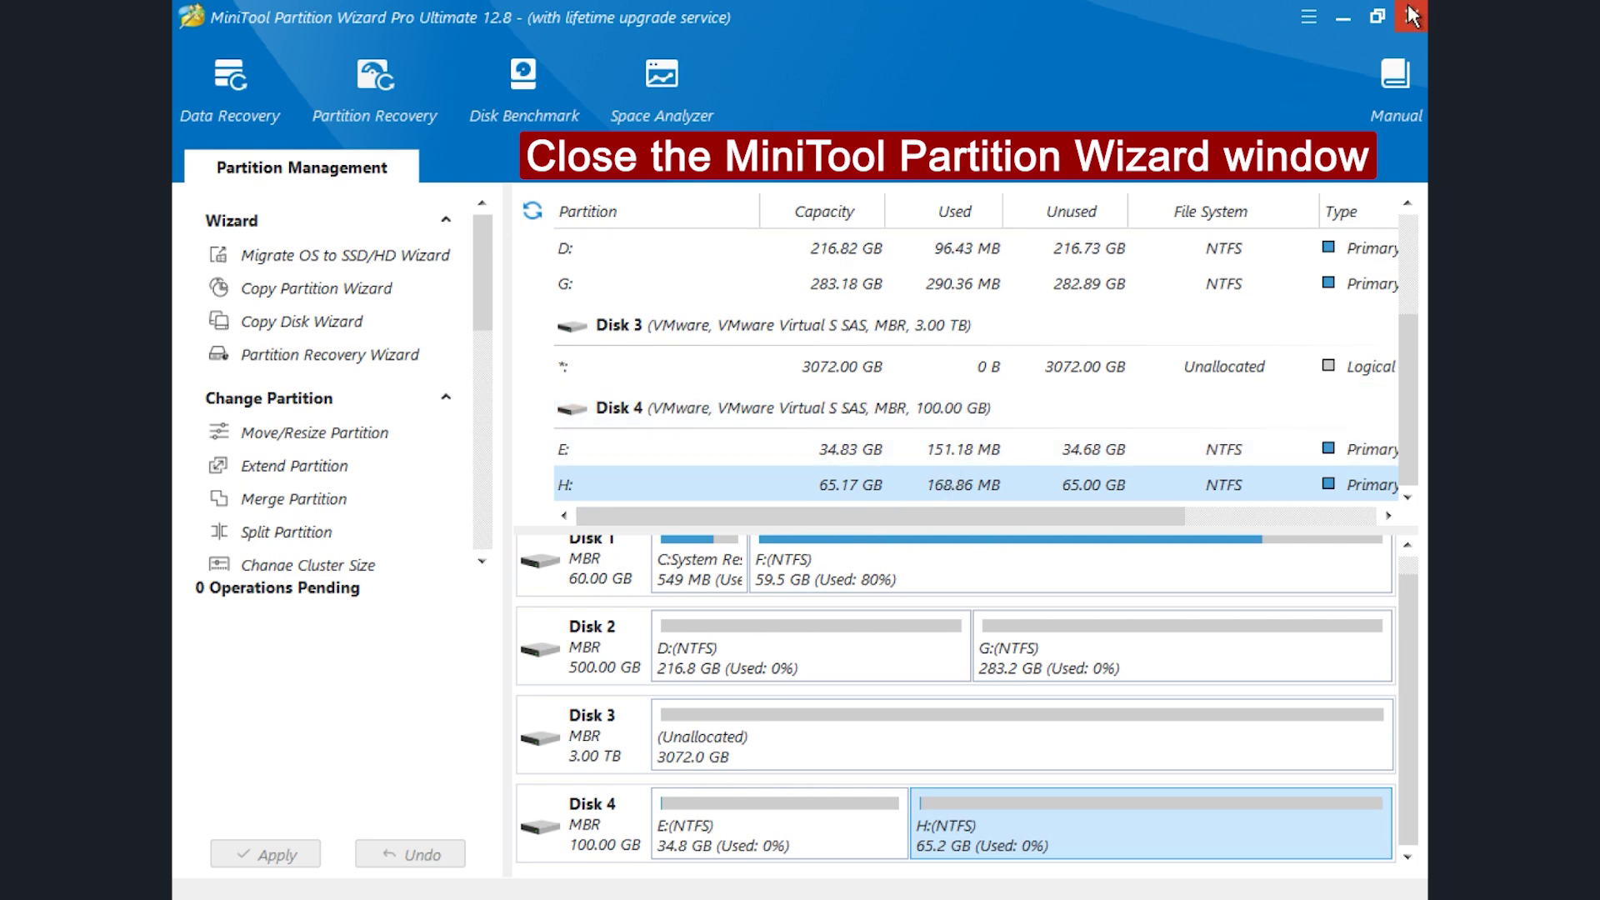
pyautogui.click(1411, 16)
pyautogui.click(746, 504)
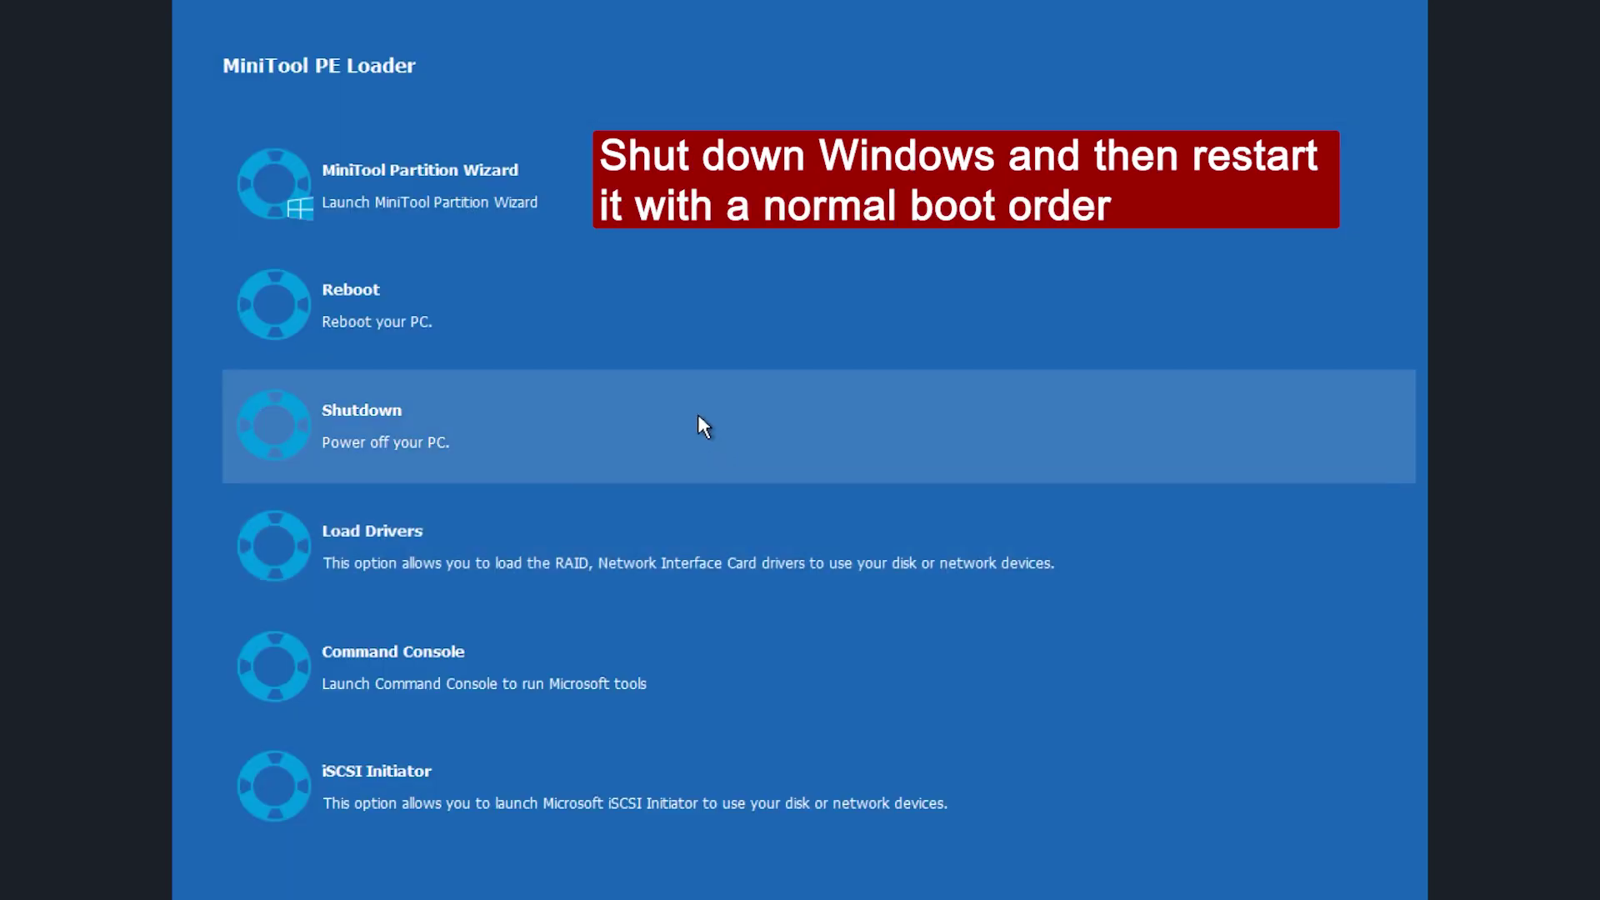
# Step: Shut down the PC and, after rebooting into PE Loader, relaunch MiniTool Partition Wizard
pyautogui.click(698, 413)
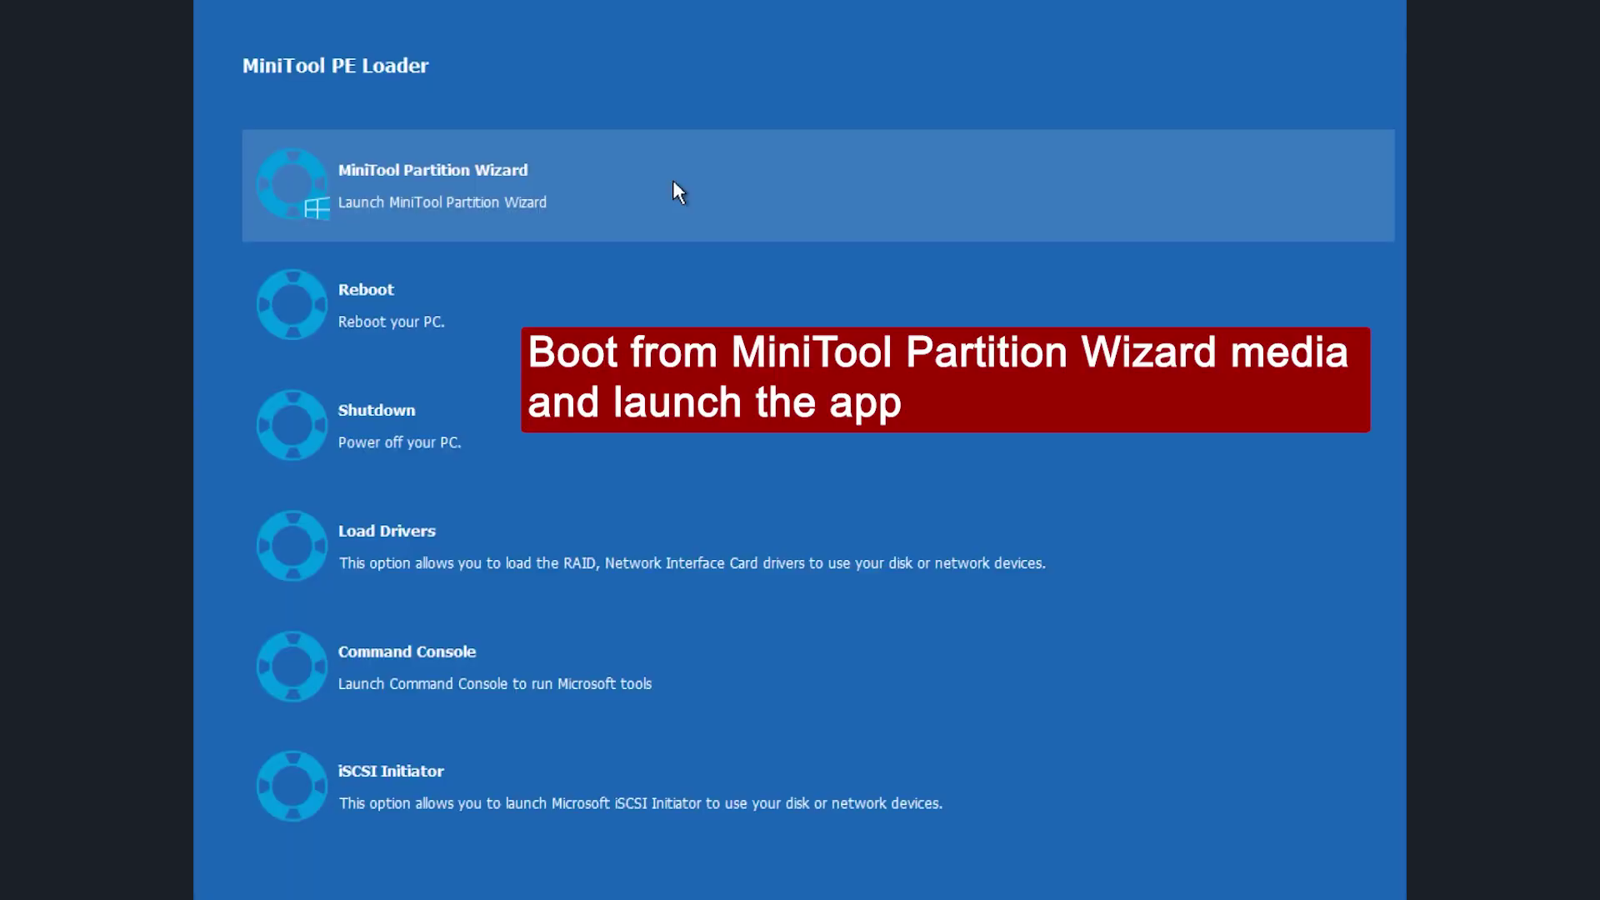
pyautogui.click(366, 166)
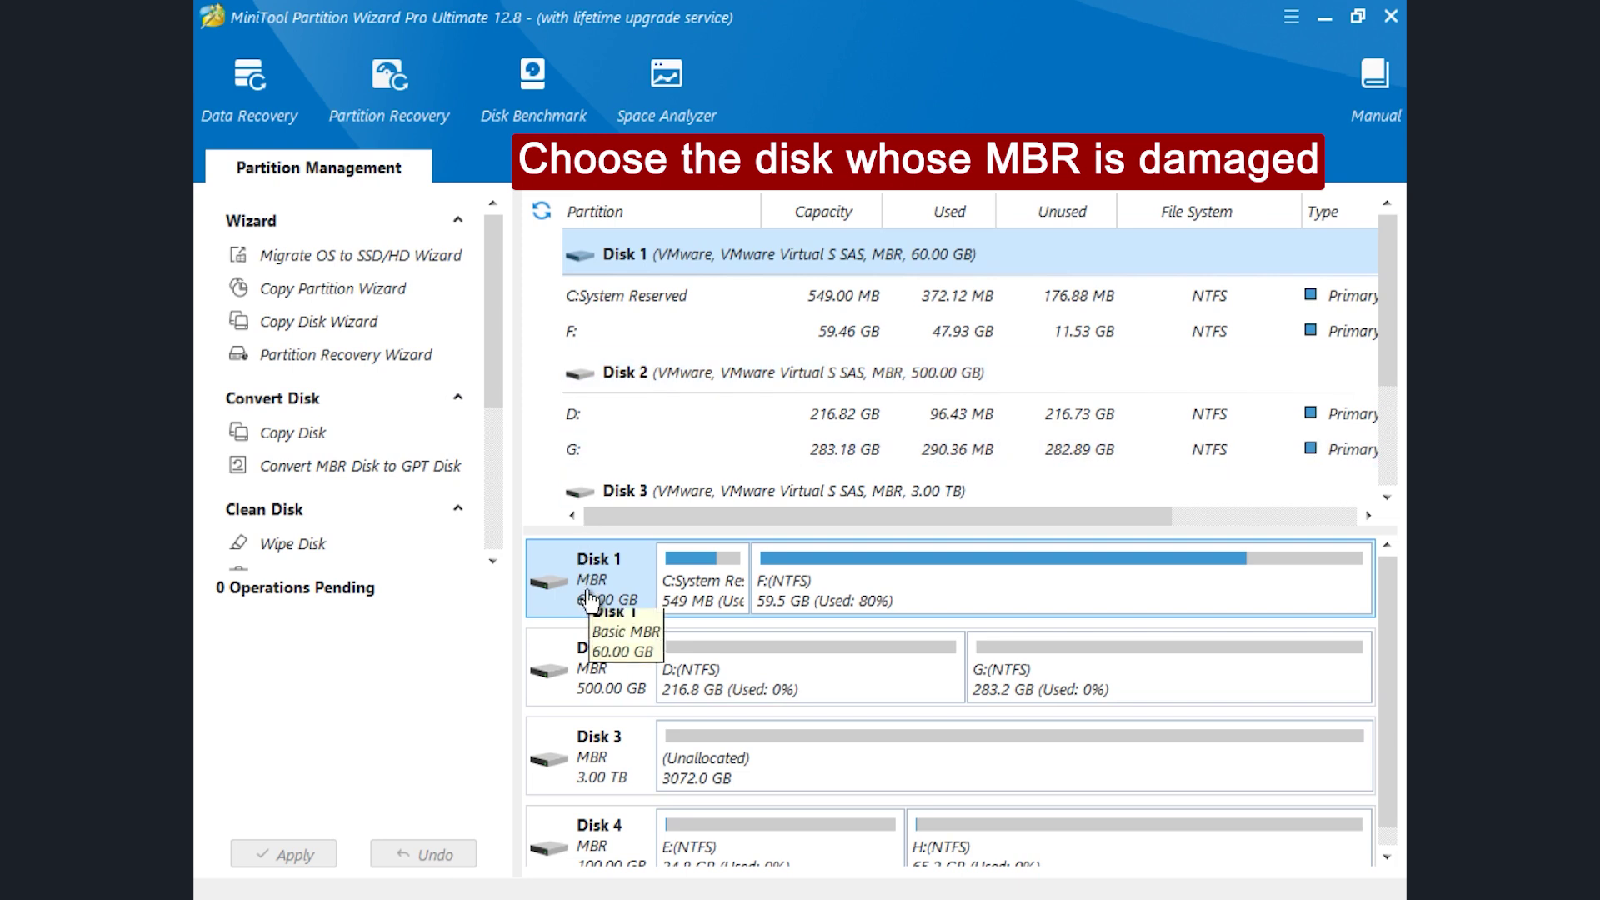
pyautogui.scroll(-2, 375, 506)
pyautogui.scroll(-1, 376, 507)
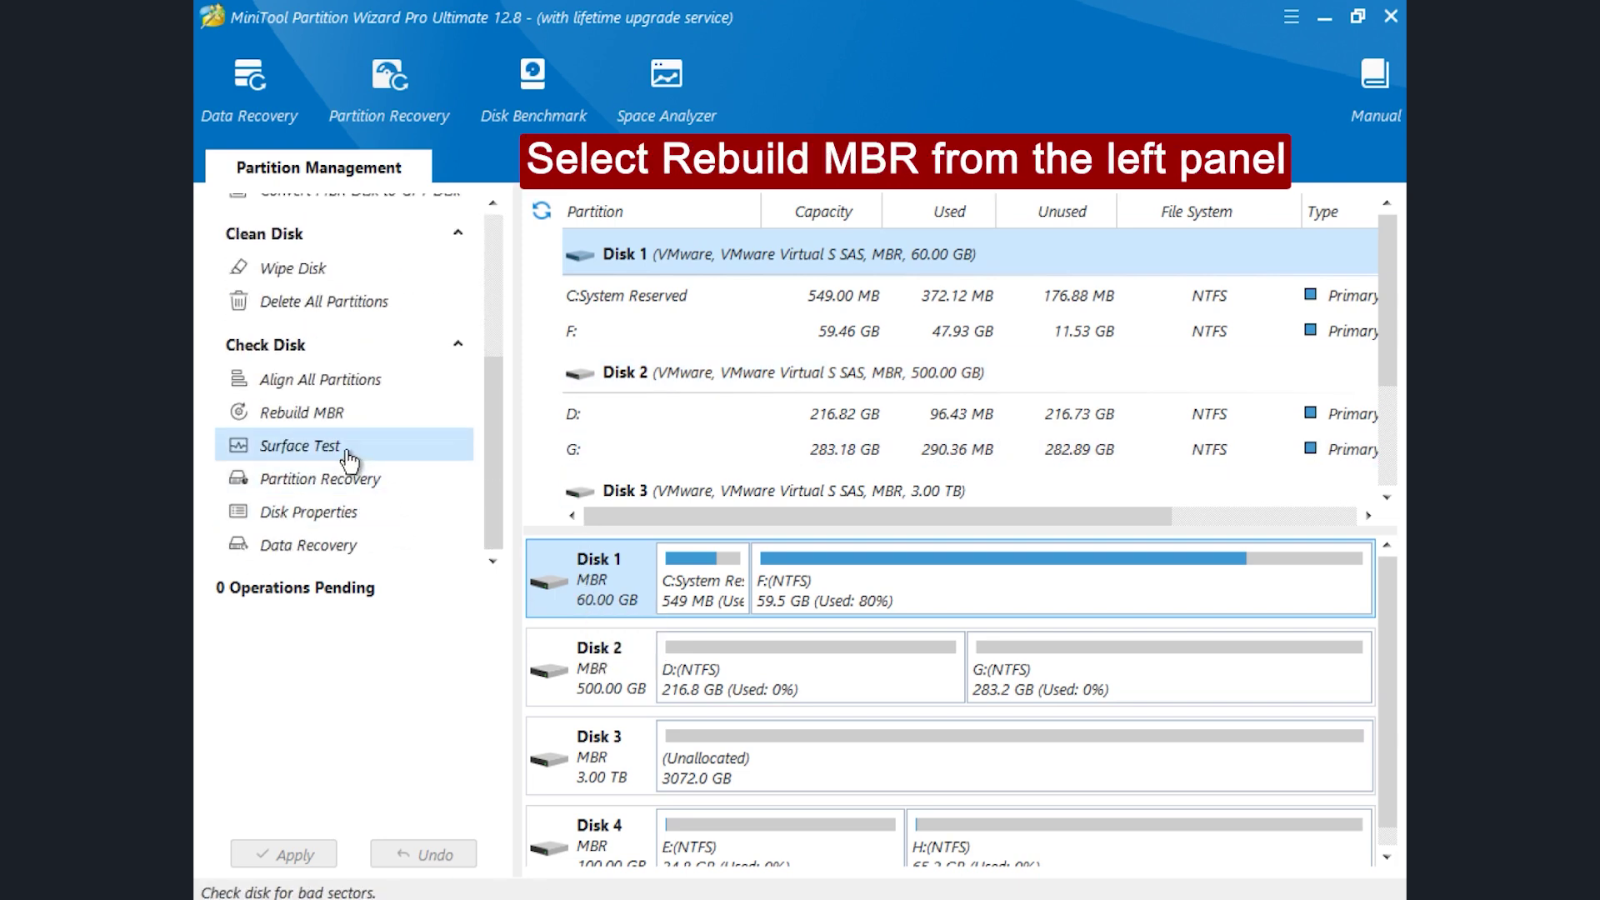
# Step: Queue a Rebuild MBR operation on Disk 1
pyautogui.click(350, 415)
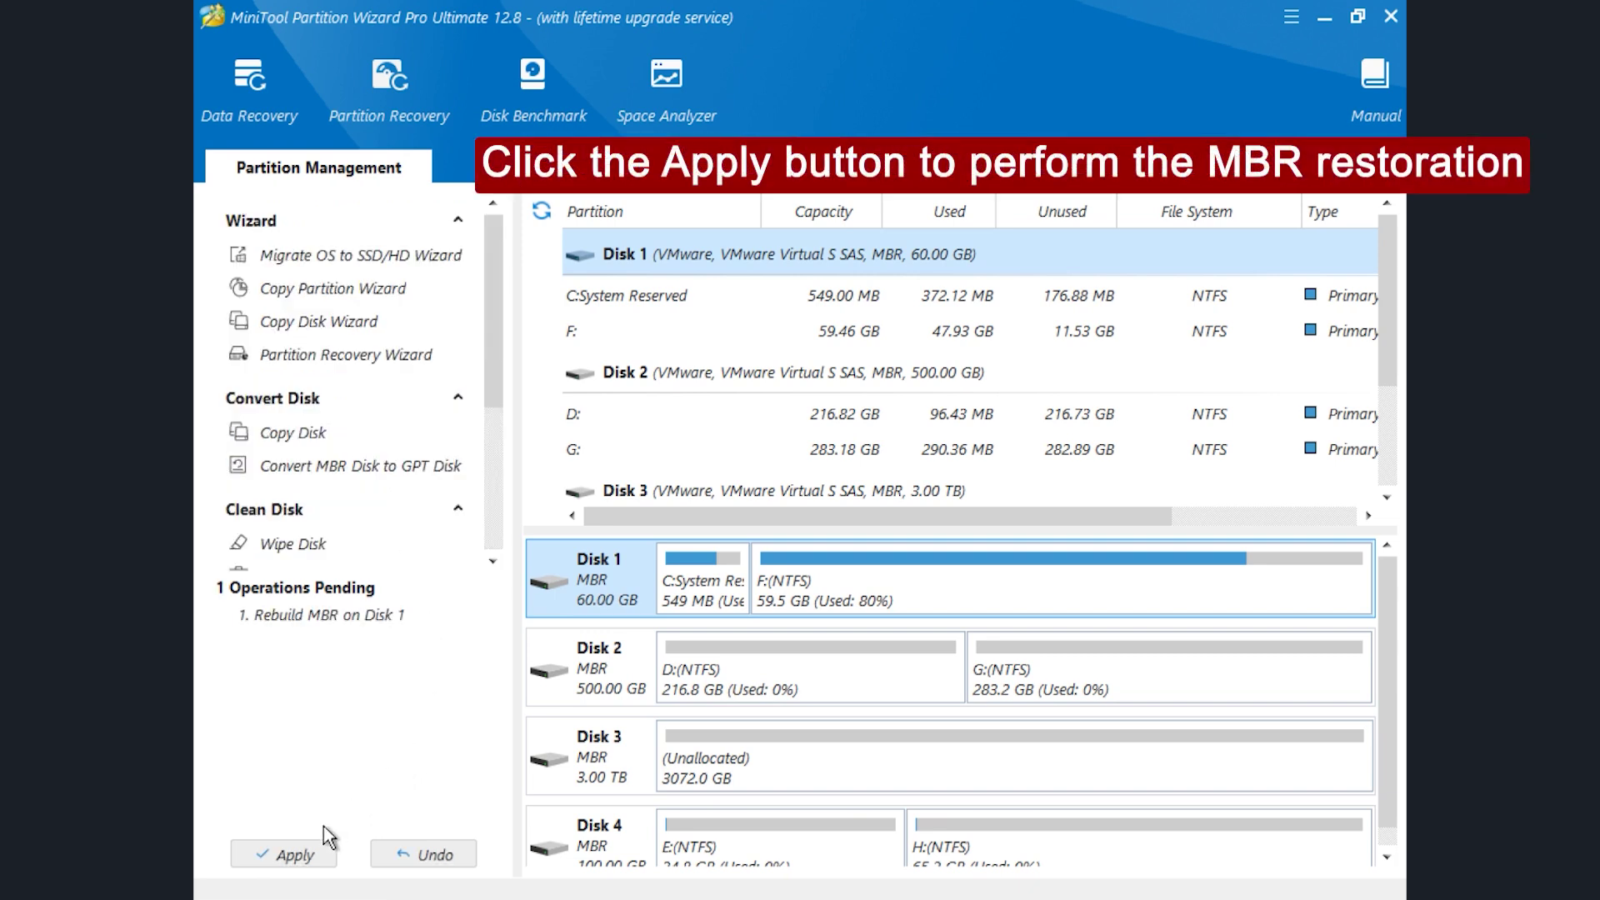
# Step: Apply the Disk 1 MBR rebuild successfully, then quit Partition Wizard back to PE Loader
pyautogui.click(333, 864)
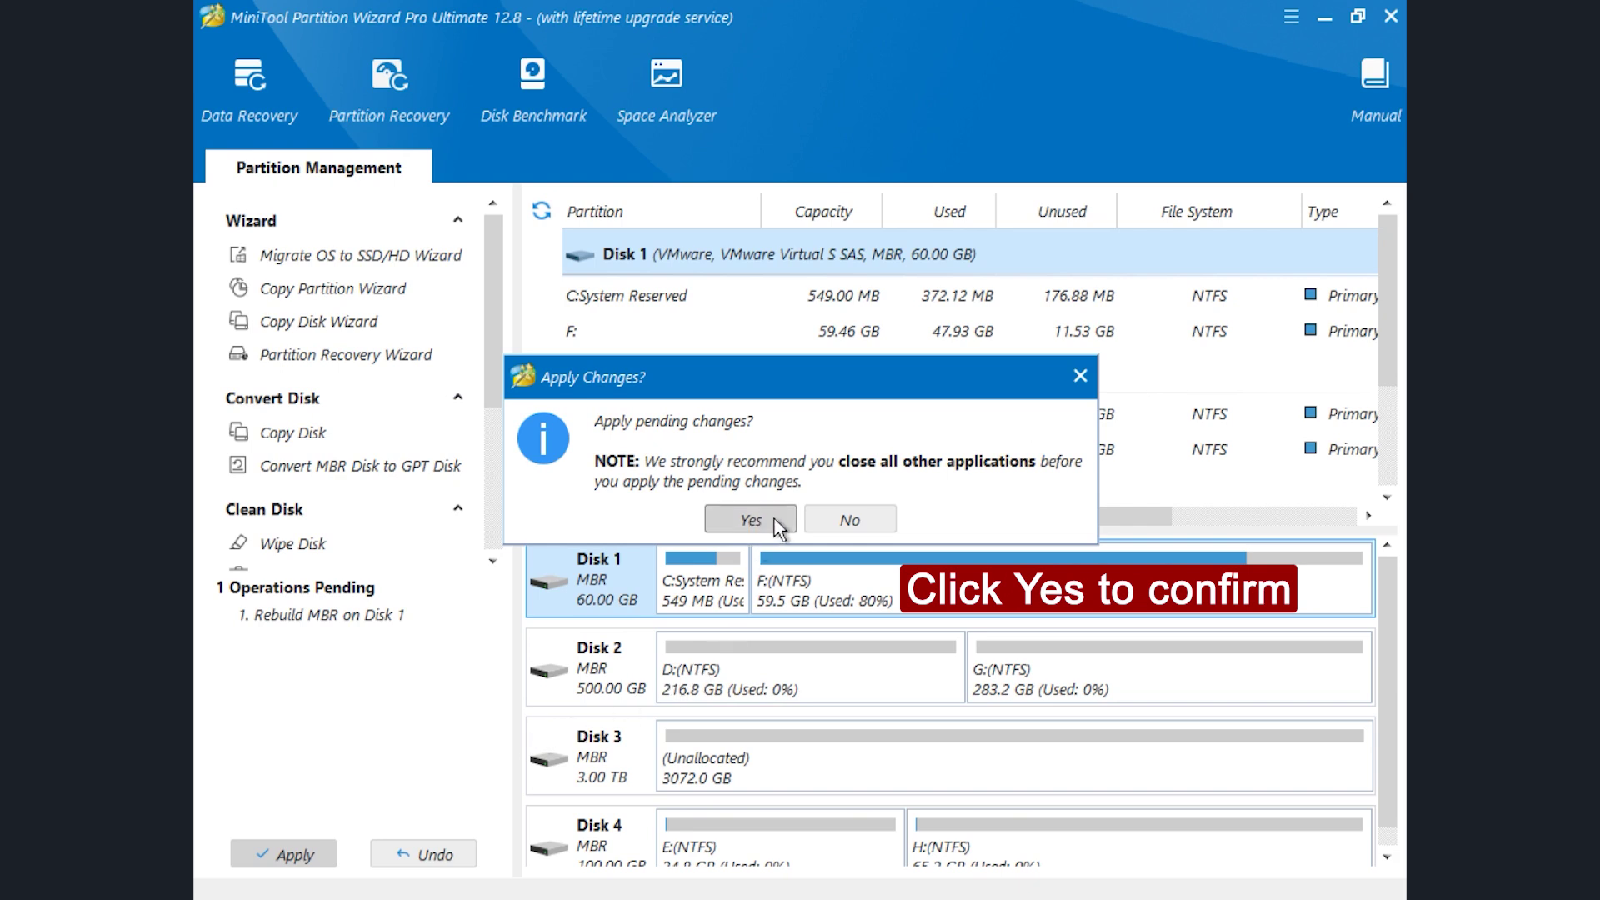
pyautogui.click(750, 521)
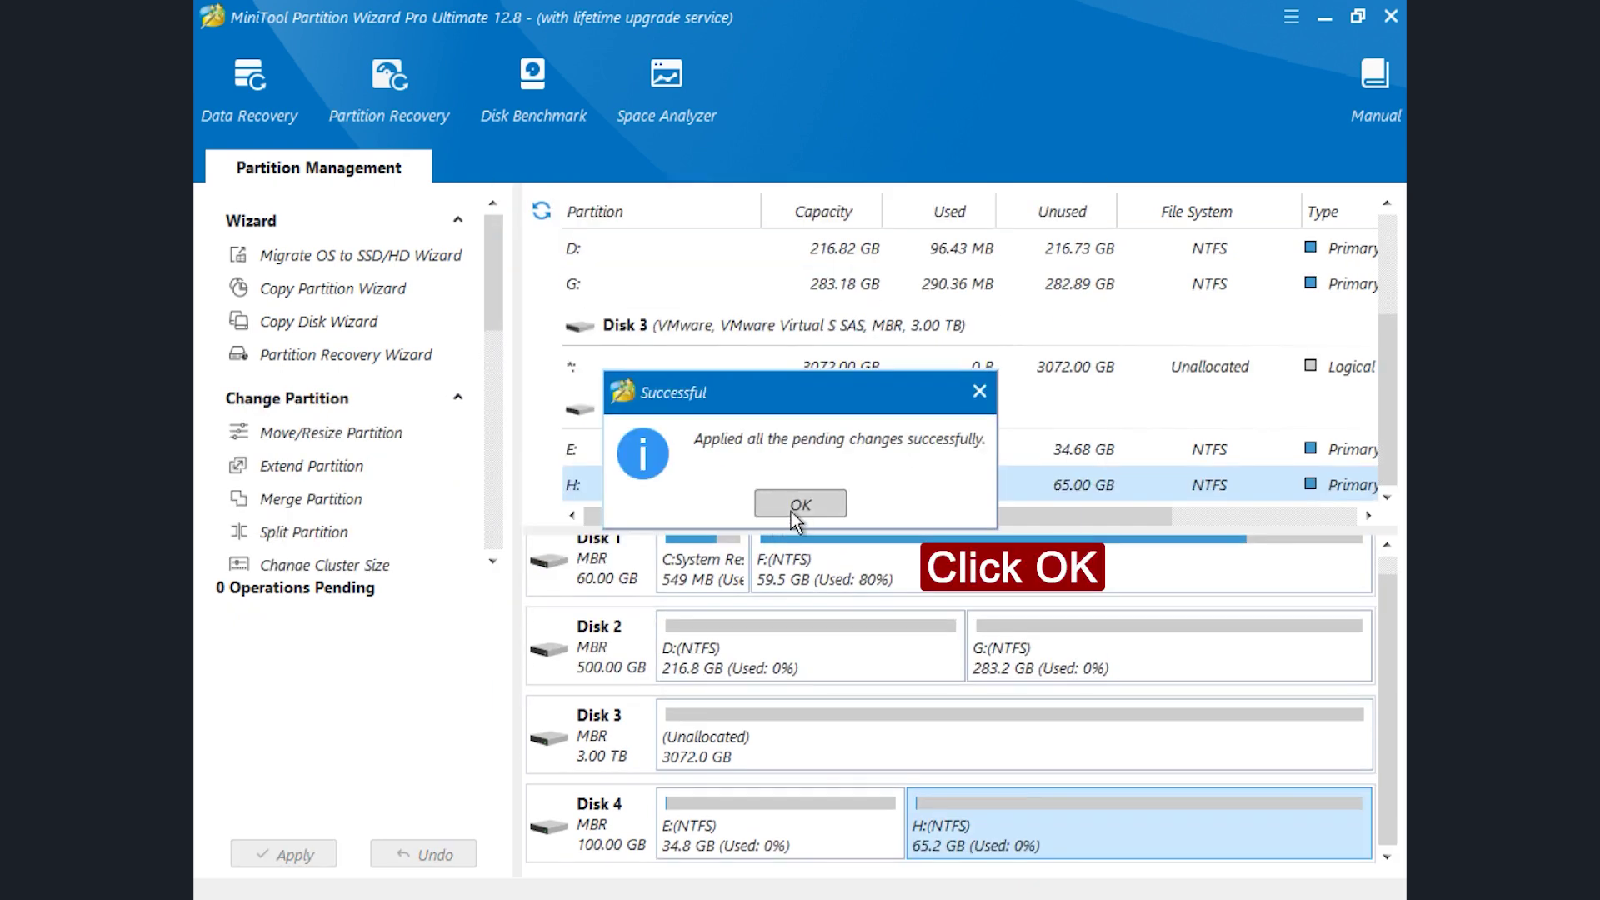
pyautogui.click(839, 509)
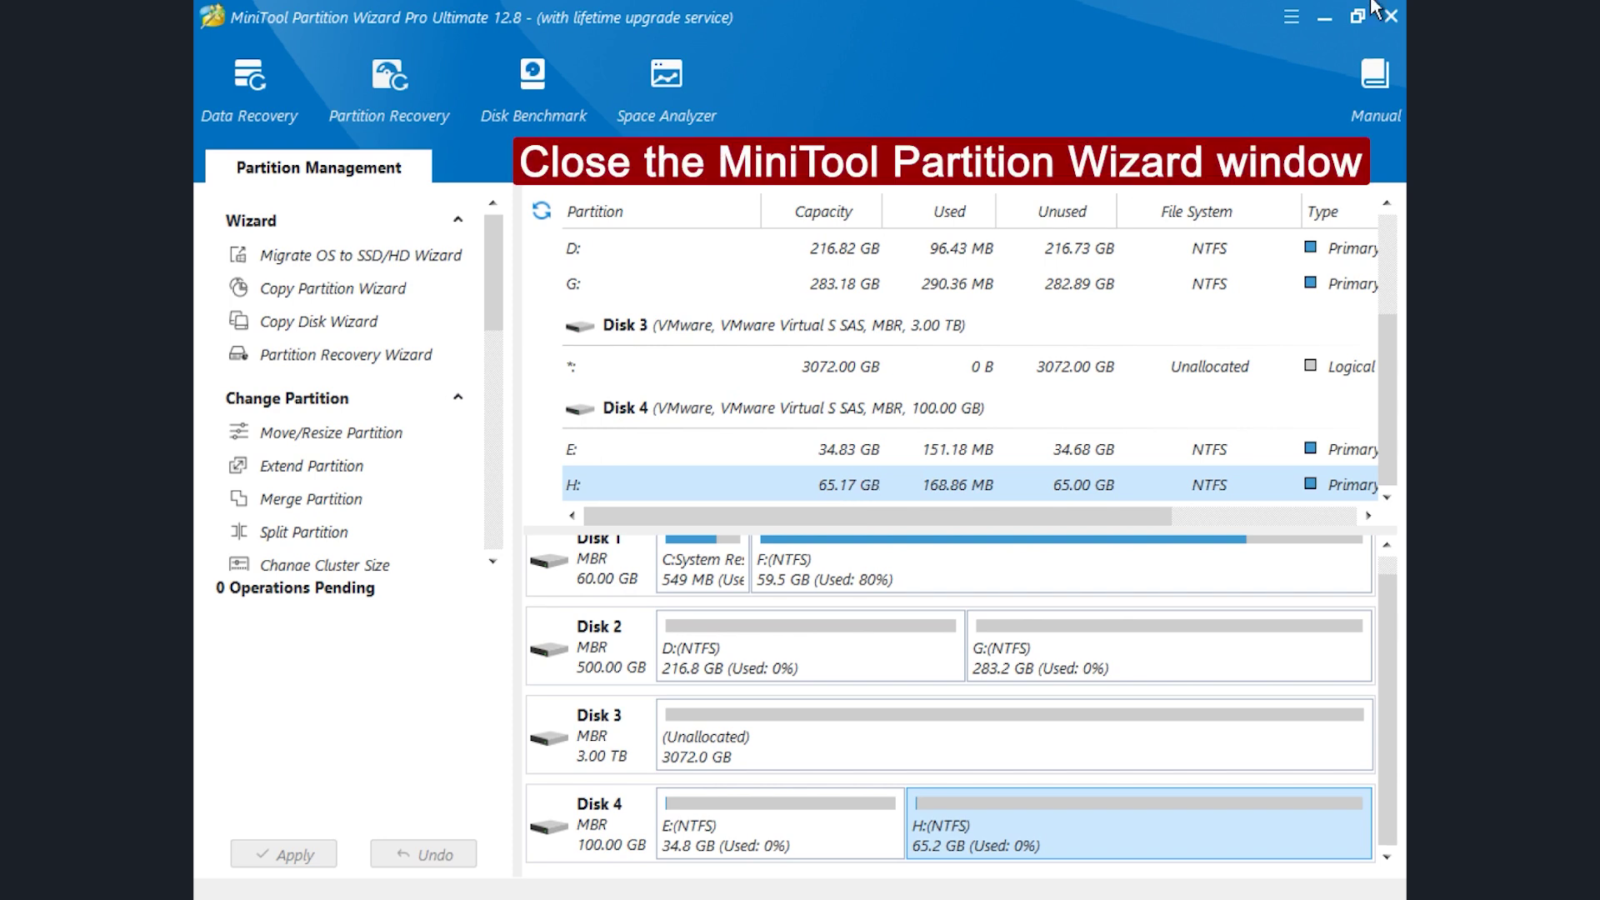
pyautogui.click(1391, 17)
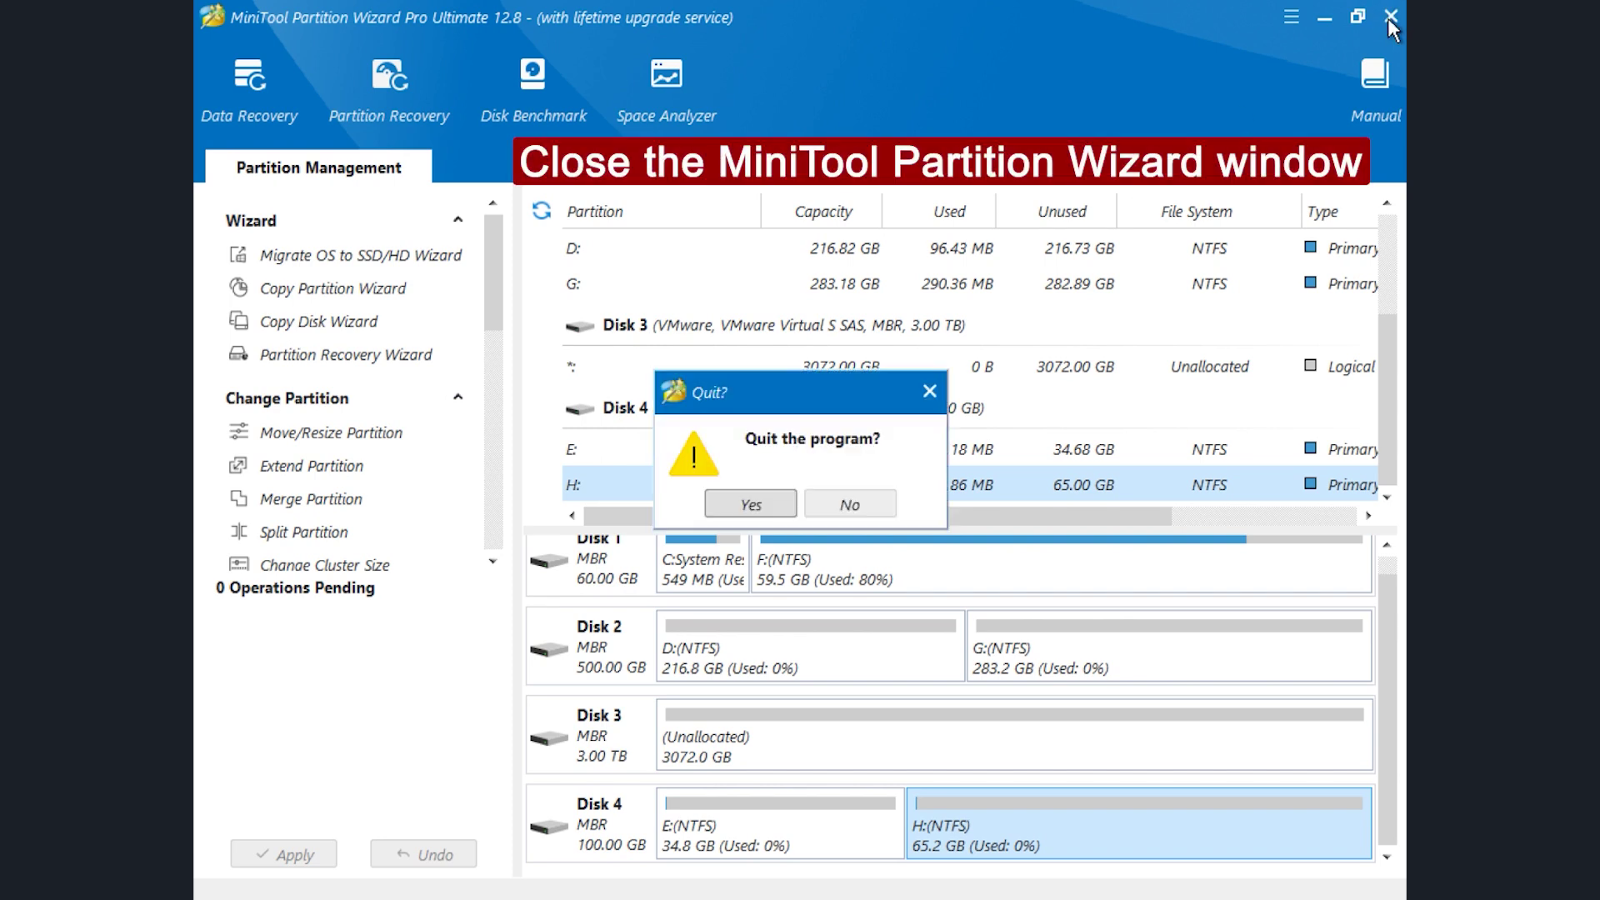
pyautogui.click(750, 505)
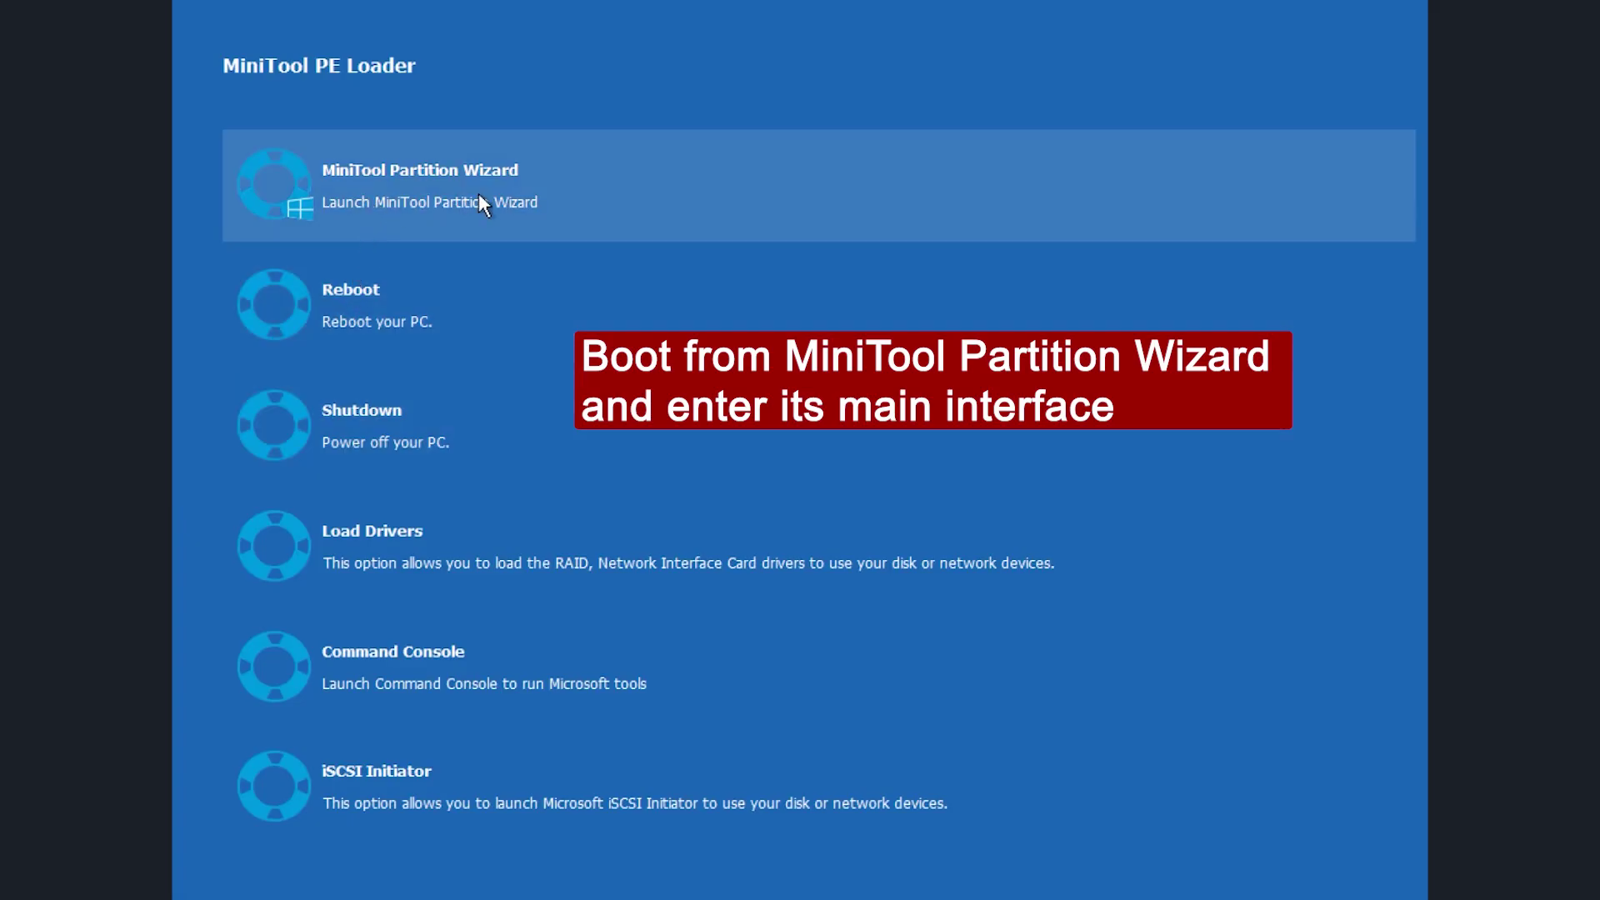
# Step: Launch MiniTool Partition Wizard from the PE Loader menu
pyautogui.click(568, 198)
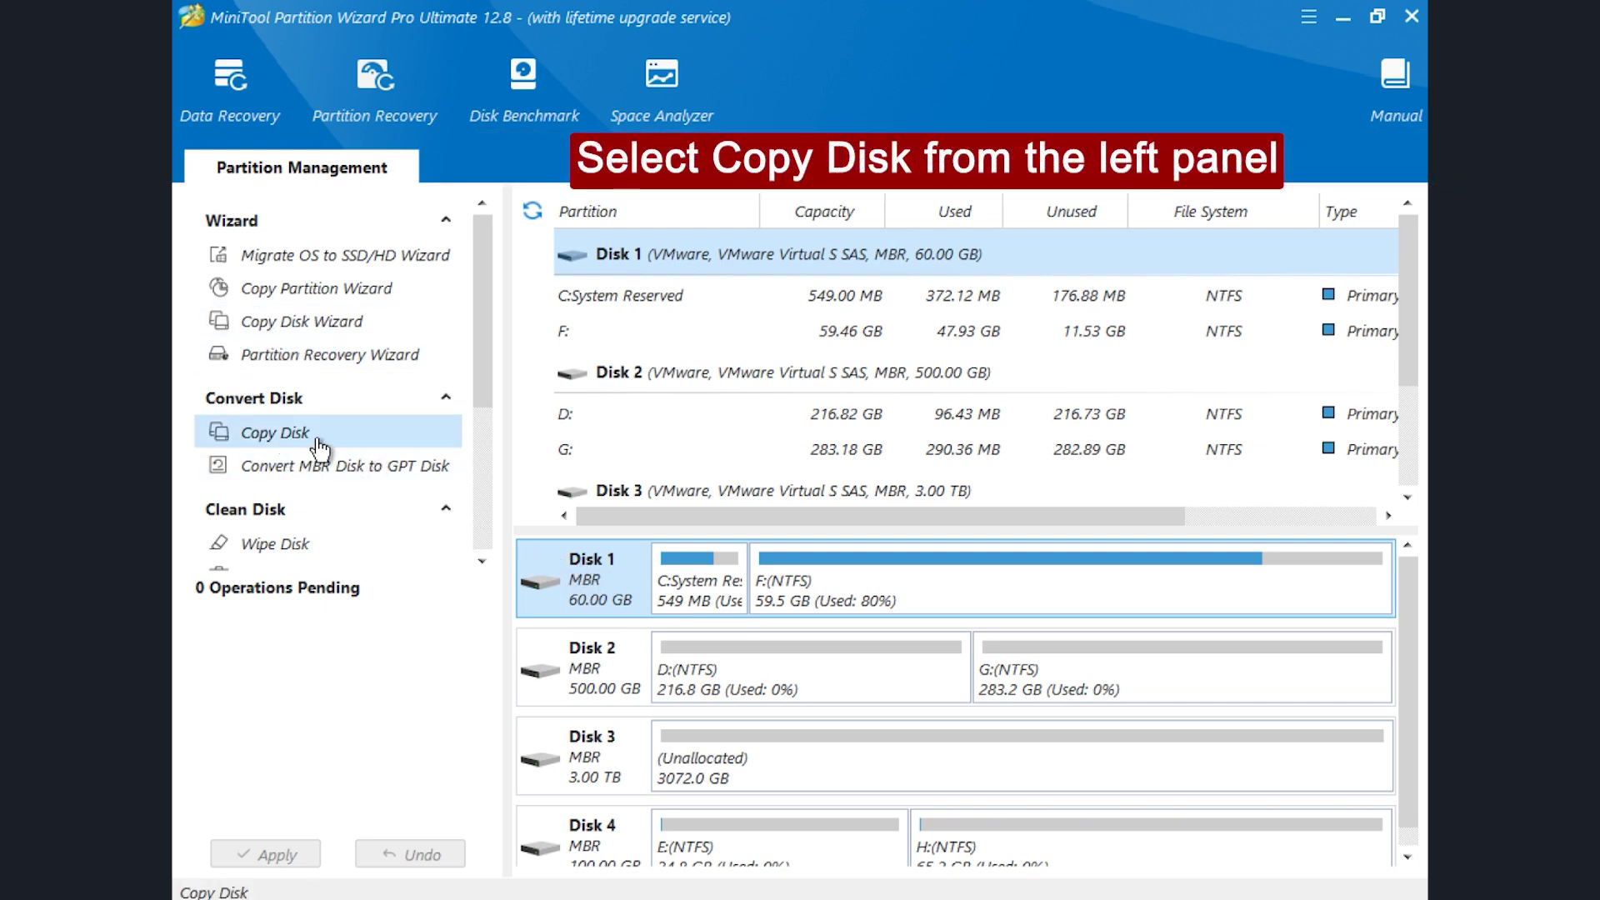
# Step: Queue a Copy Disk operation cloning Disk 1 to Disk 3, accepting the previewed target layout
pyautogui.click(283, 433)
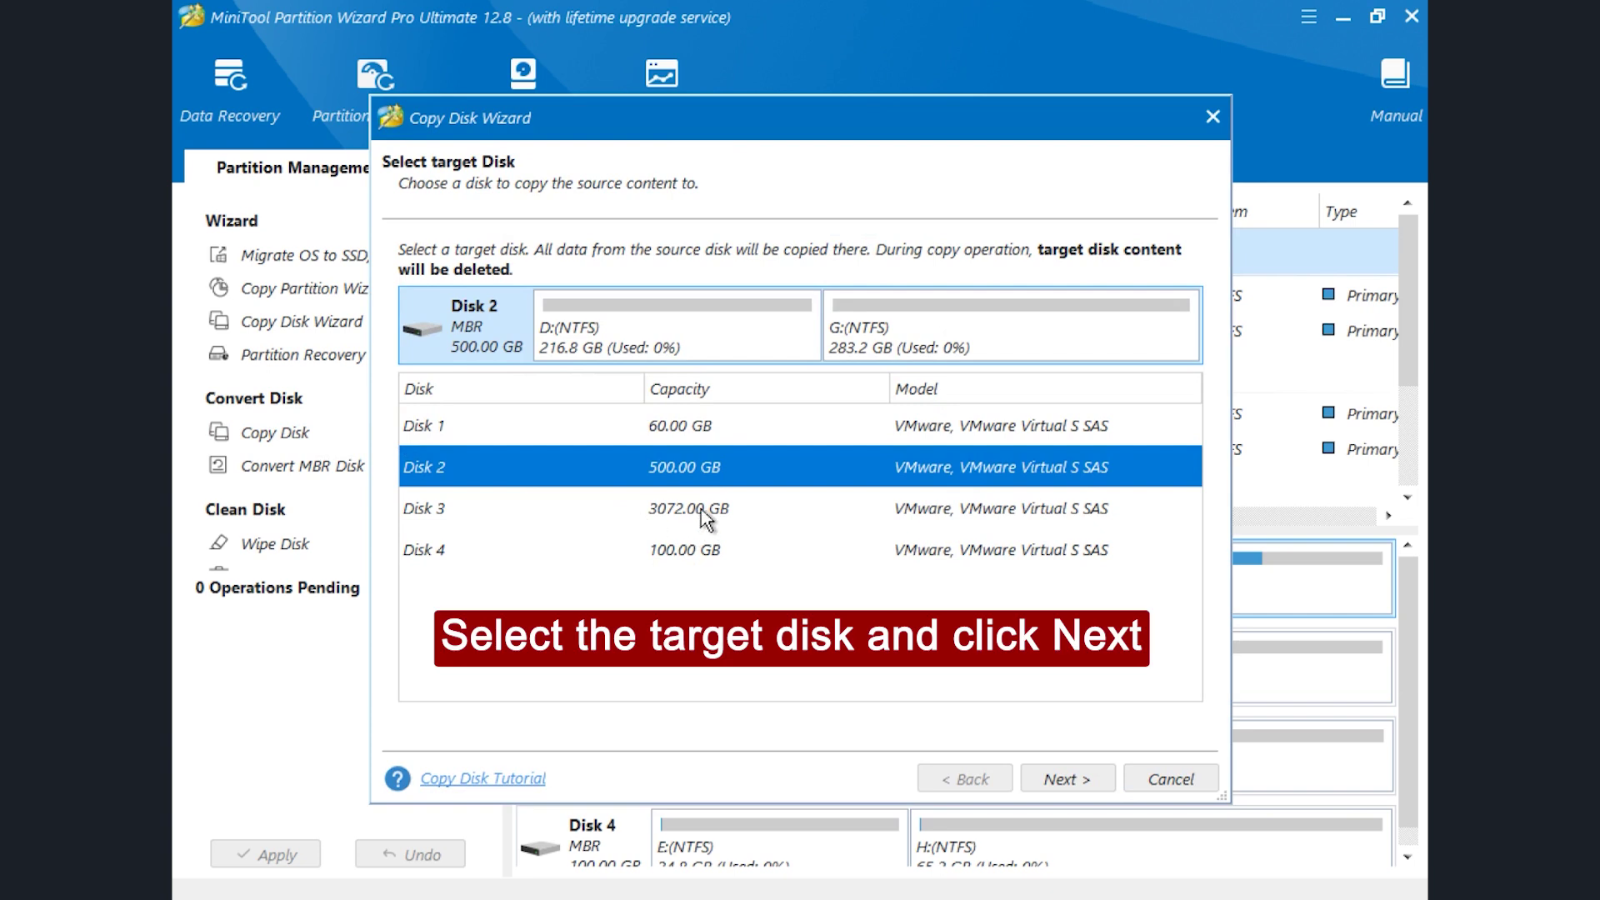
pyautogui.click(707, 518)
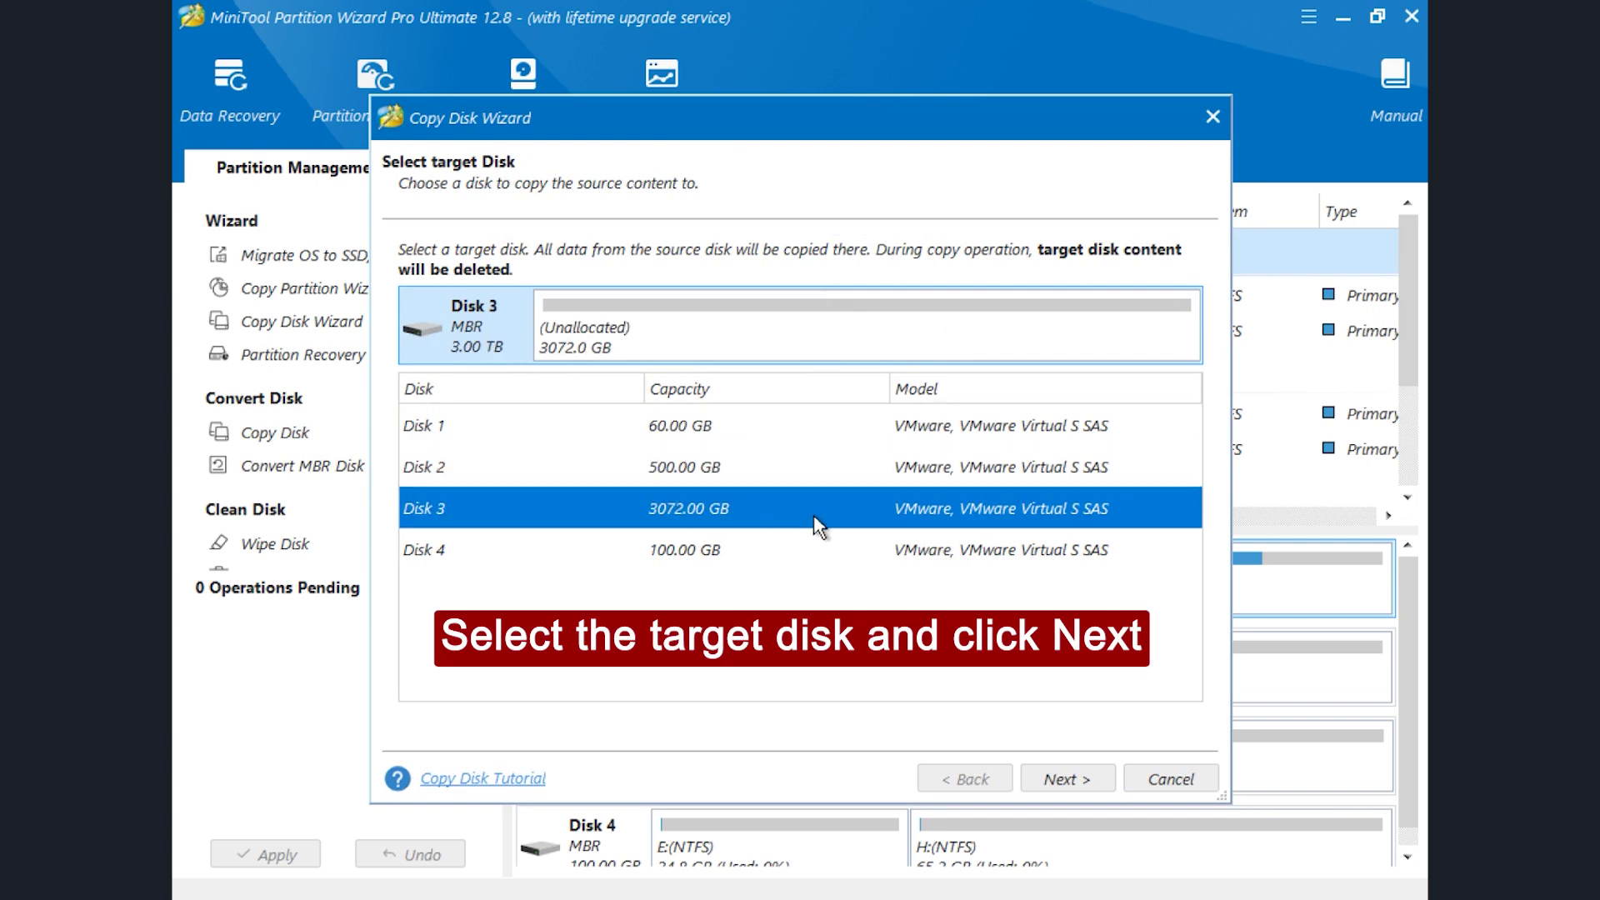
pyautogui.click(1067, 779)
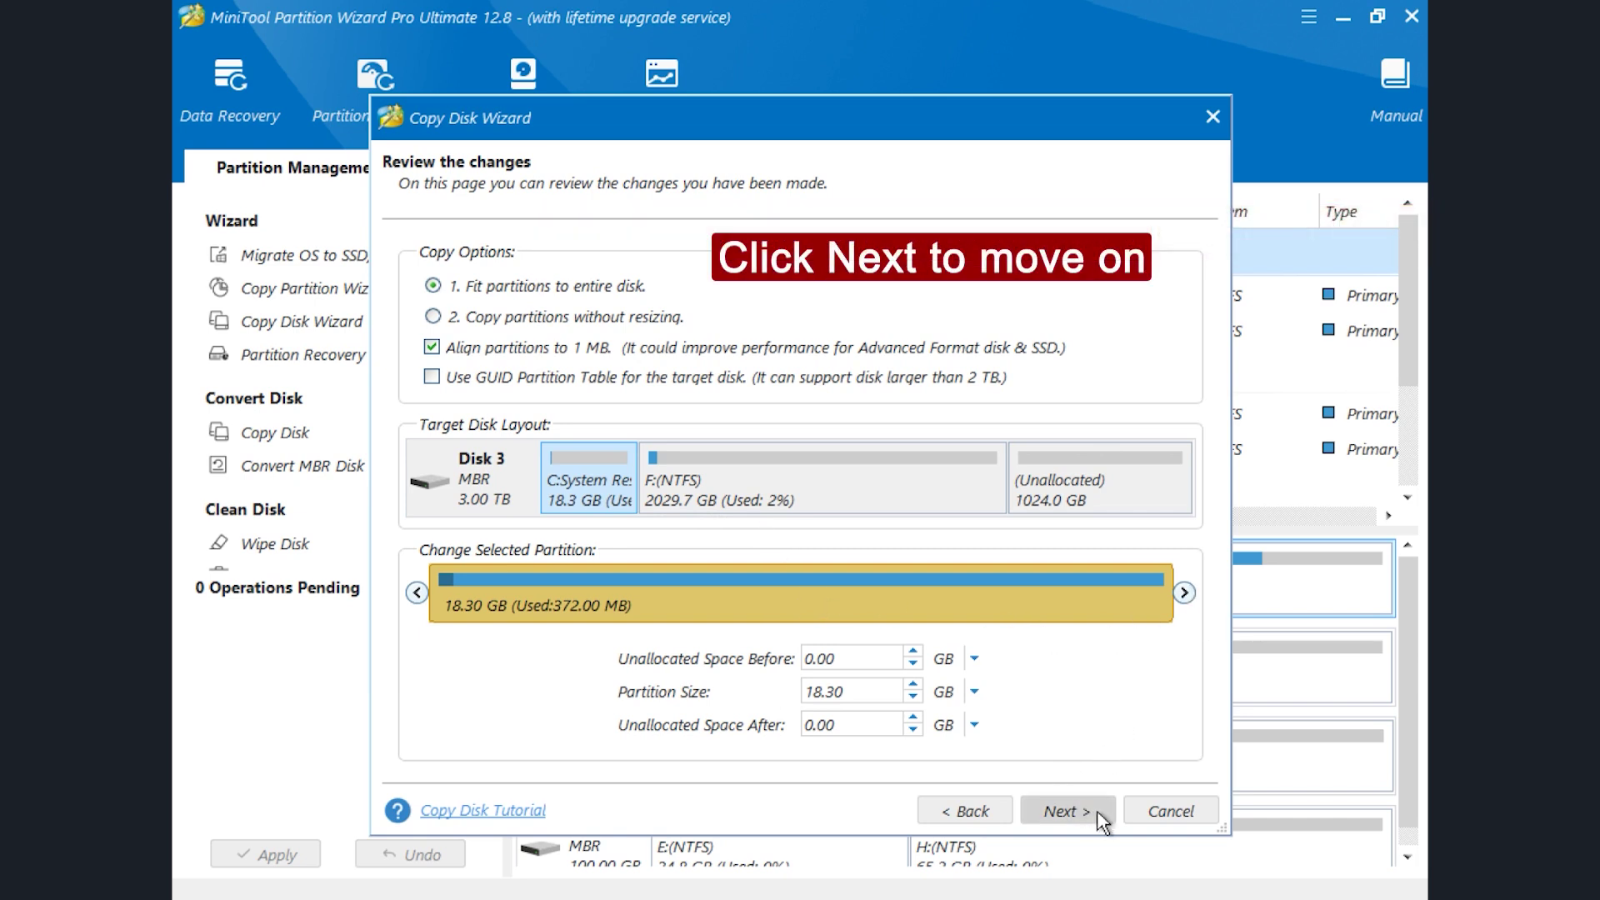
pyautogui.click(1069, 811)
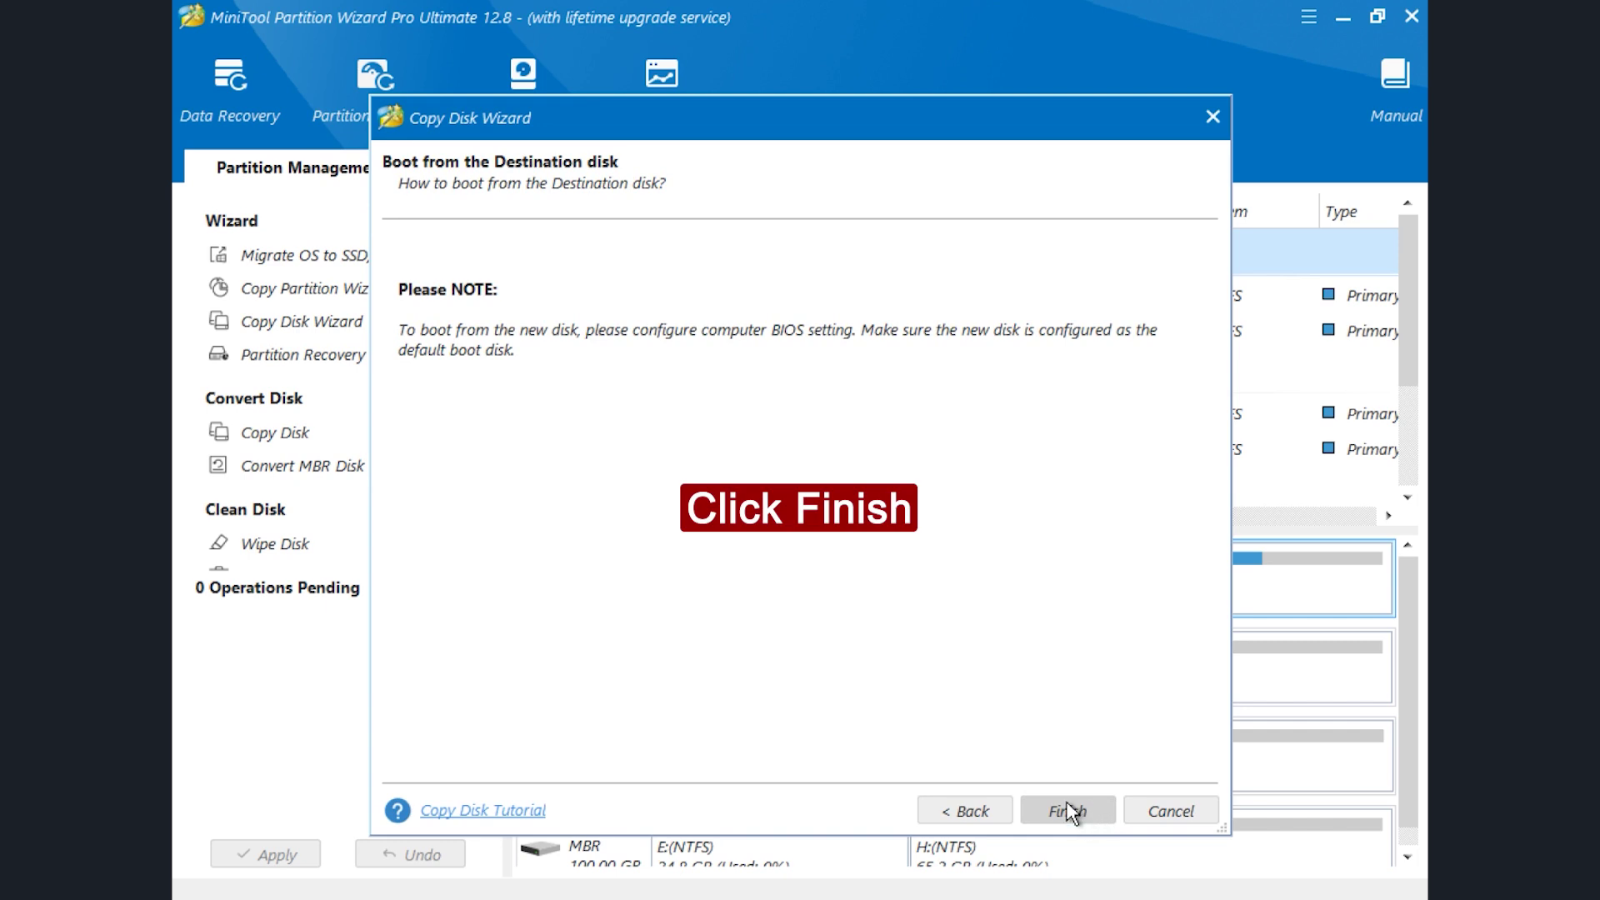
pyautogui.click(1070, 811)
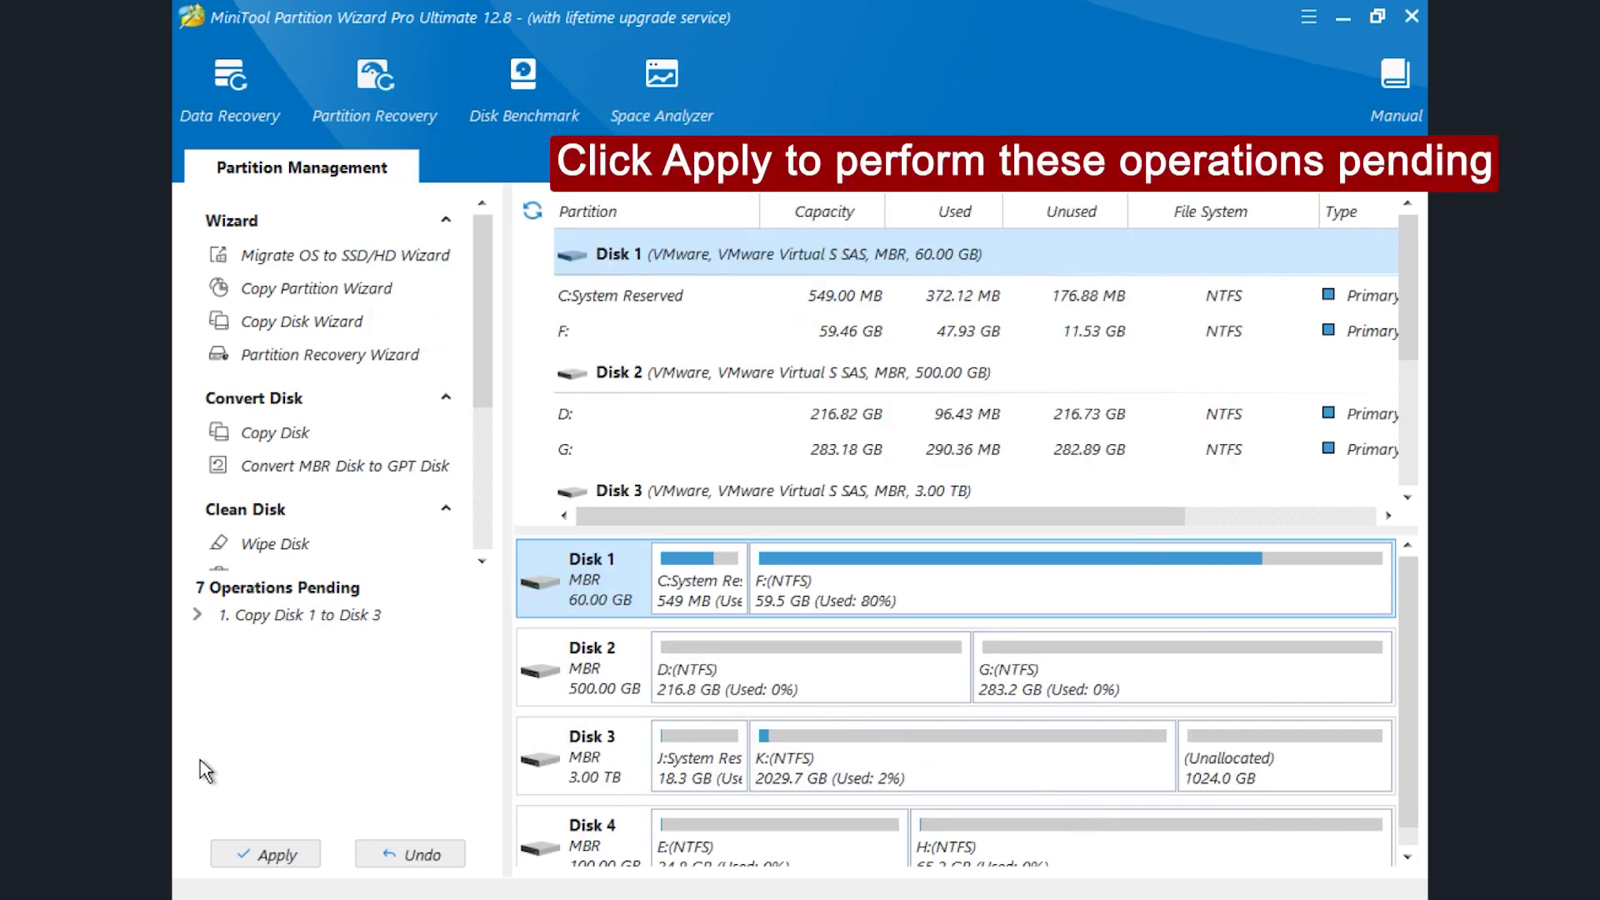
# Step: Apply the Disk 1 to Disk 3 copy successfully, leaving no pending operations
pyautogui.click(310, 859)
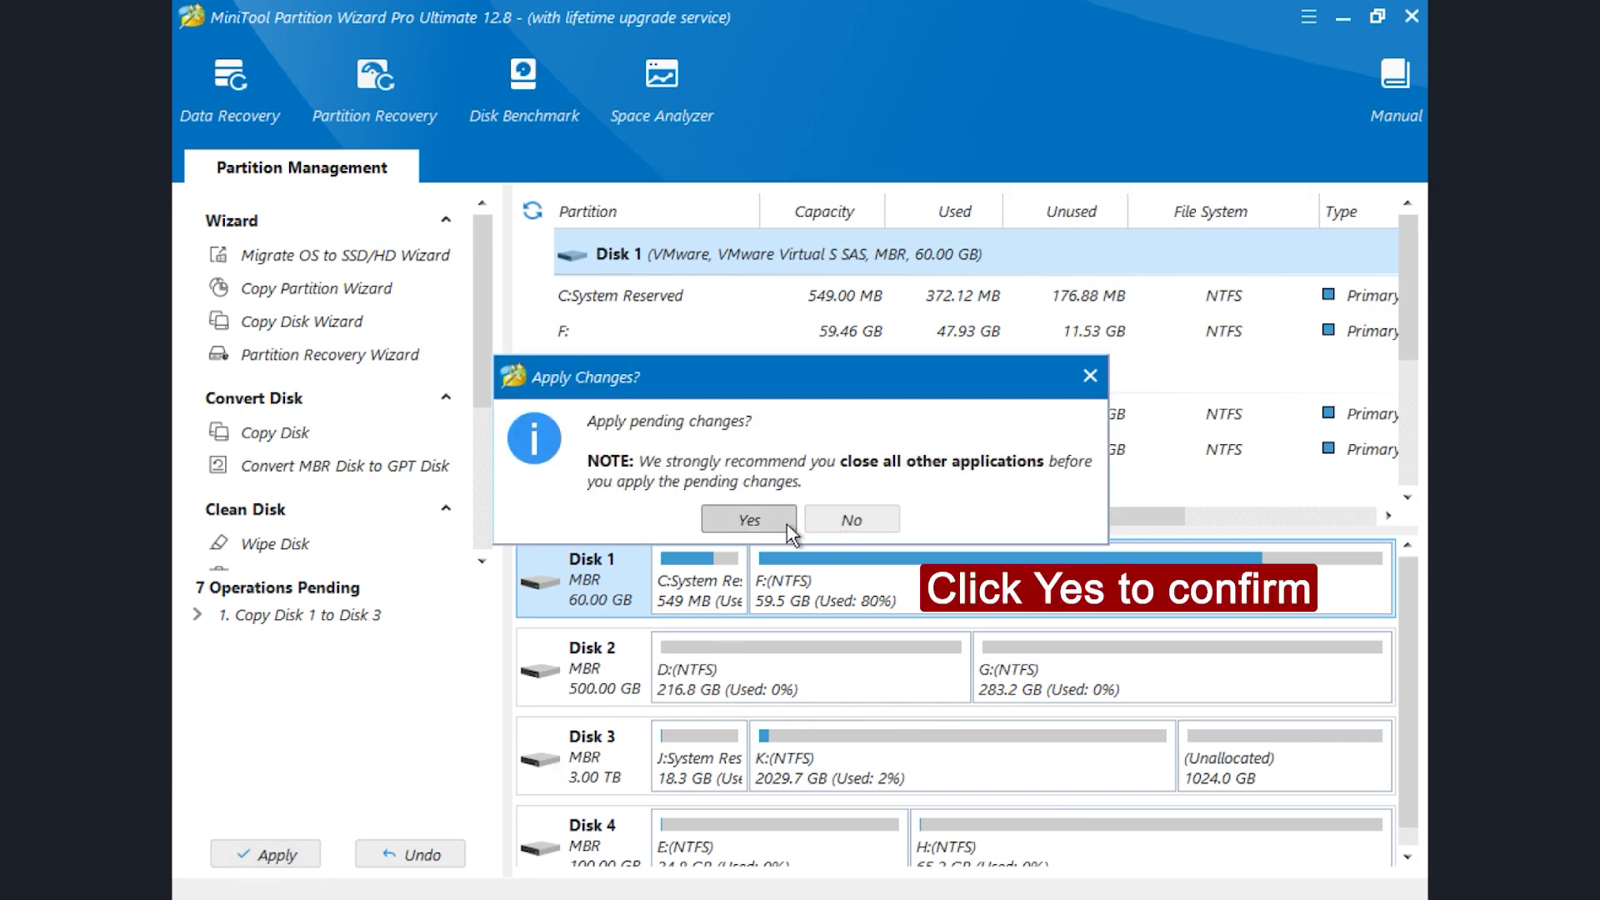
pyautogui.click(750, 520)
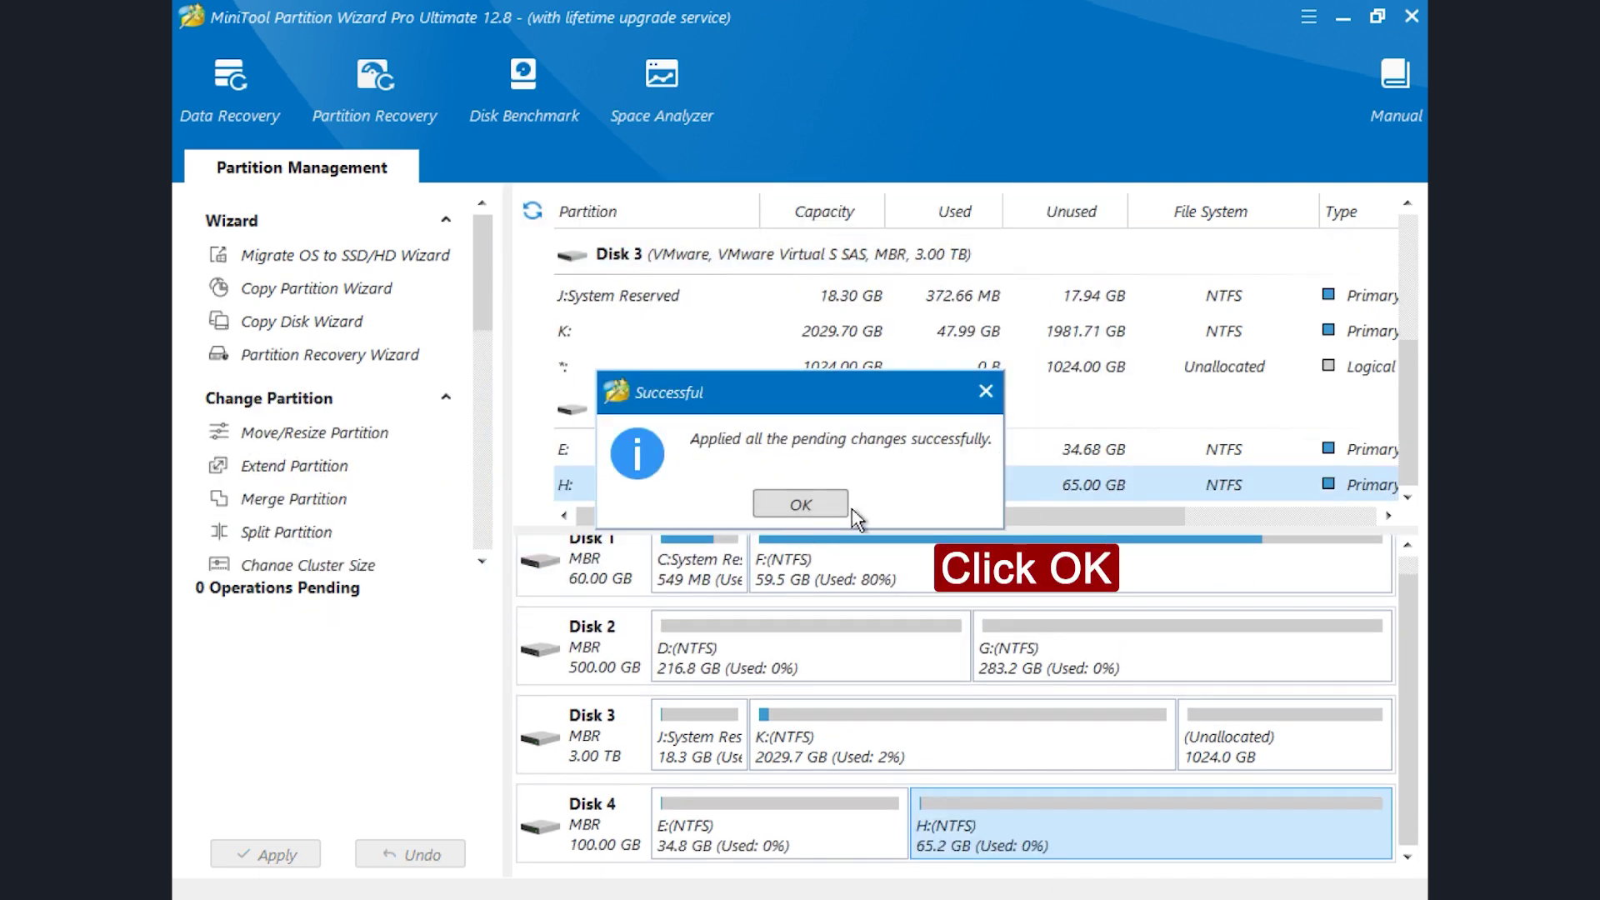
pyautogui.click(835, 511)
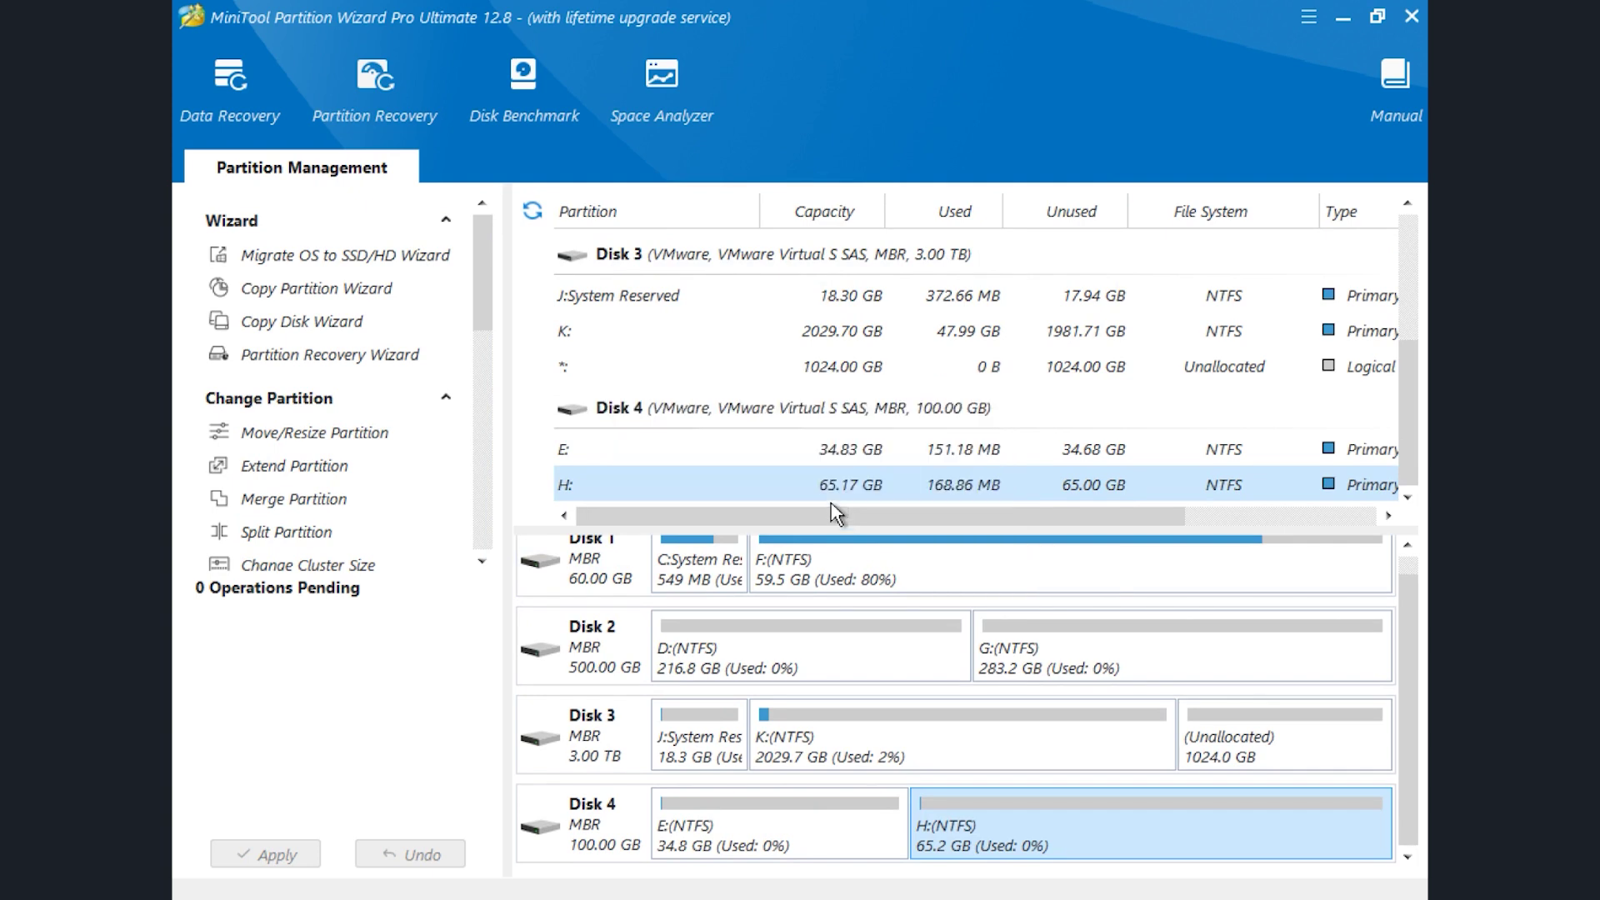